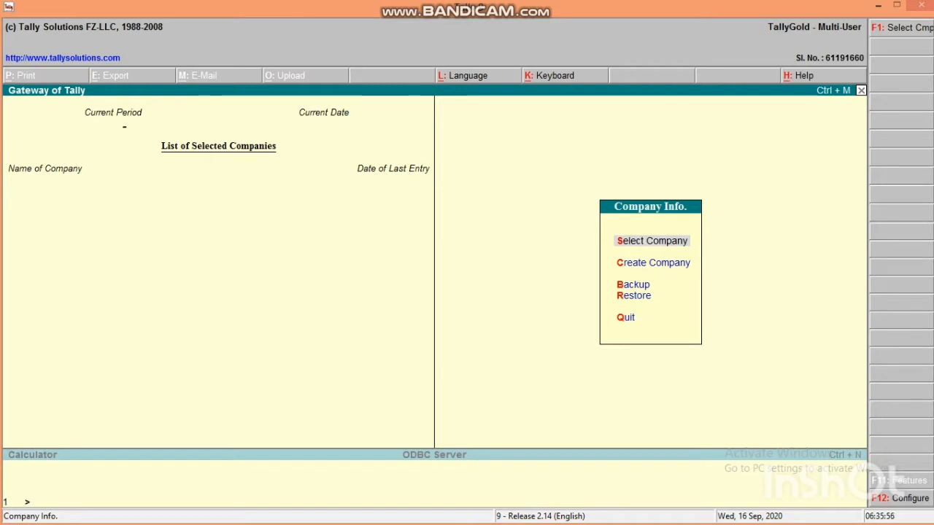
- Start a new company from the Company Info menu with C (Create Company)
{"action": "key", "text": "c"}
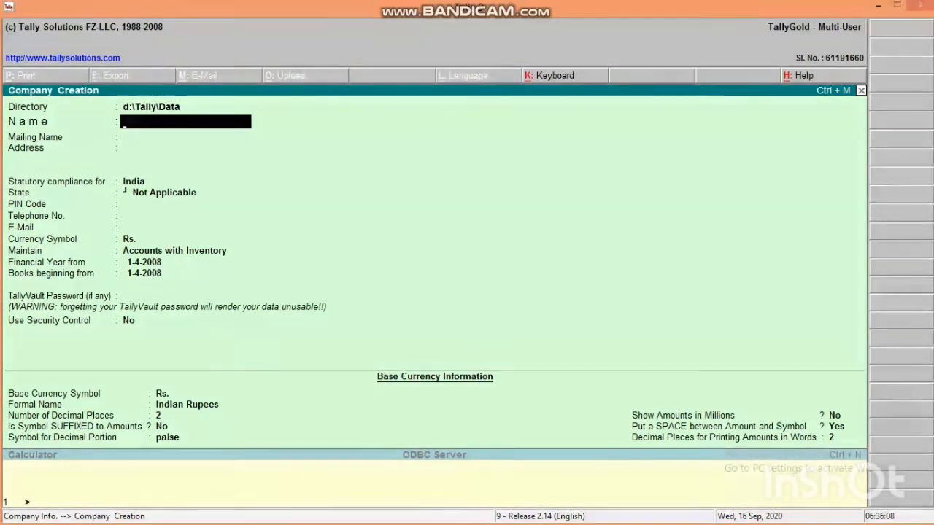
- Enter the company name and replace the mailing name with the company's e-mail address
{"action": "type", "text": "H"}
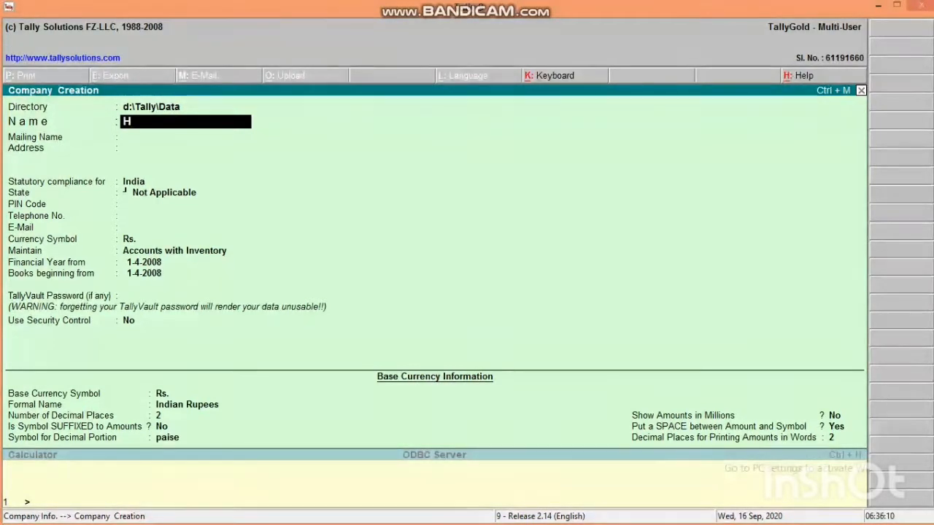
{"action": "type", "text": ".Sa"}
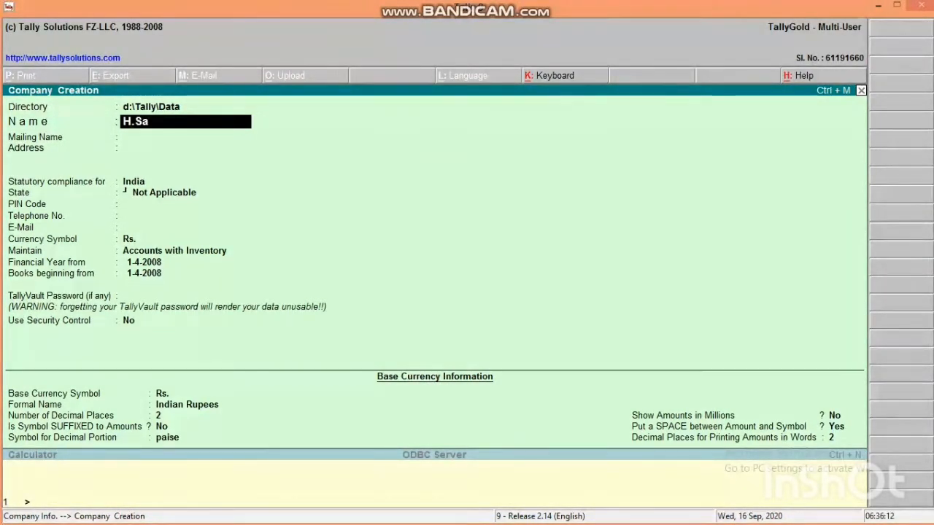
{"action": "type", "text": "ra"}
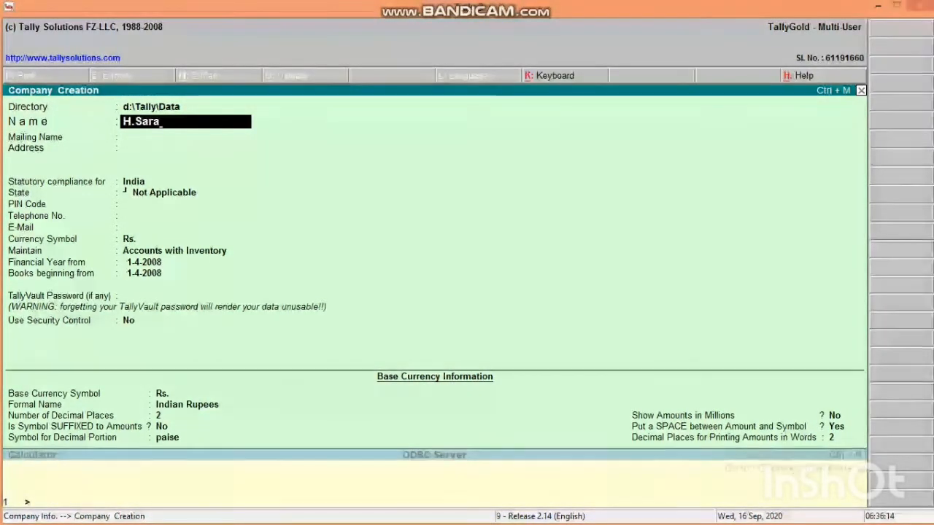
{"action": "key", "text": "Return"}
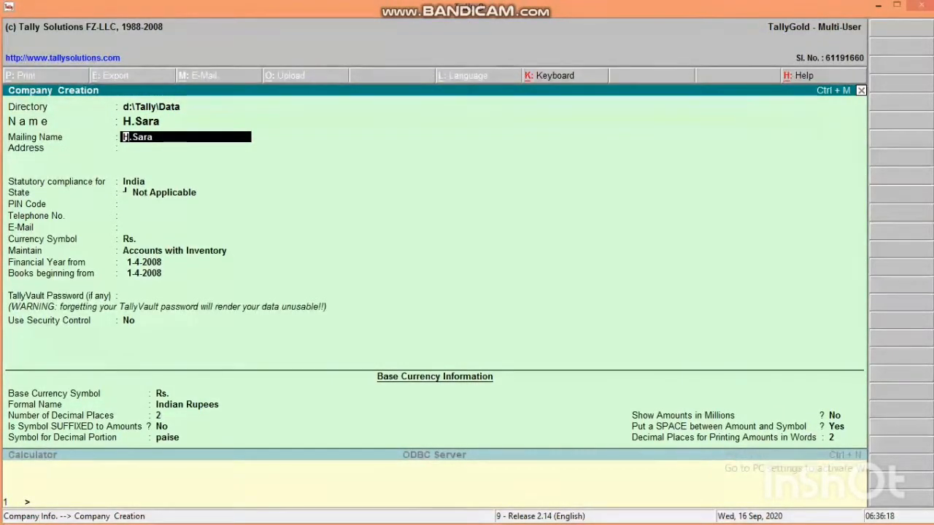
{"action": "key", "text": "BackSpace"}
{"action": "type", "text": "H"}
{"action": "key", "text": "BackSpace"}
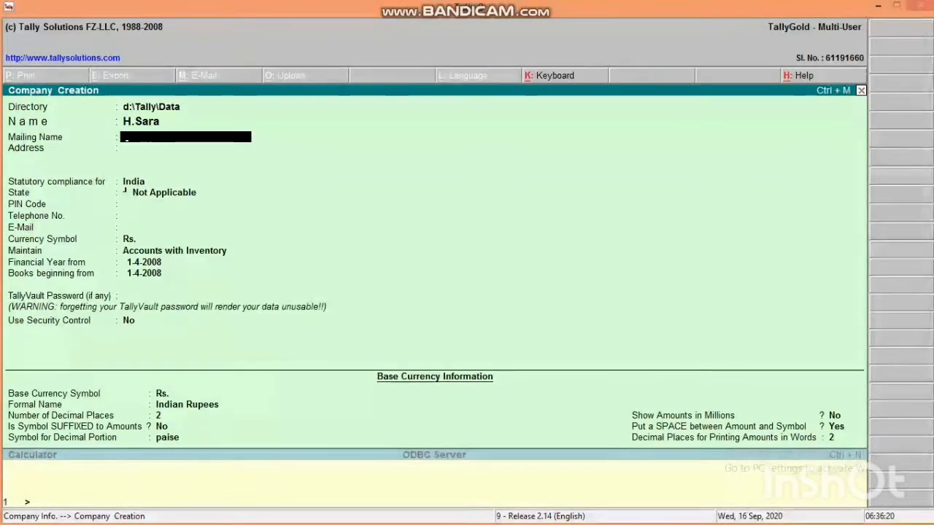
{"action": "type", "text": "S"}
{"action": "key", "text": "BackSpace"}
{"action": "type", "text": "S"}
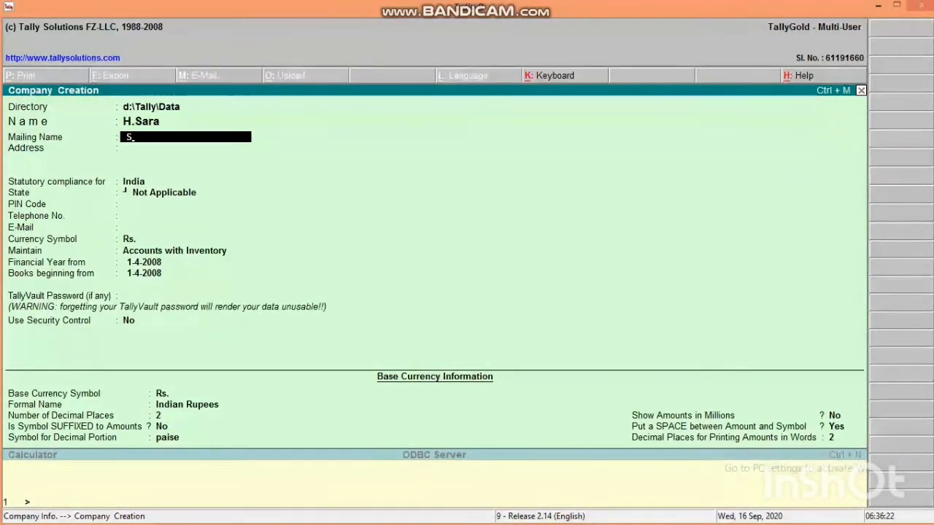
{"action": "type", "text": "sa"}
{"action": "type", "text": "S"}
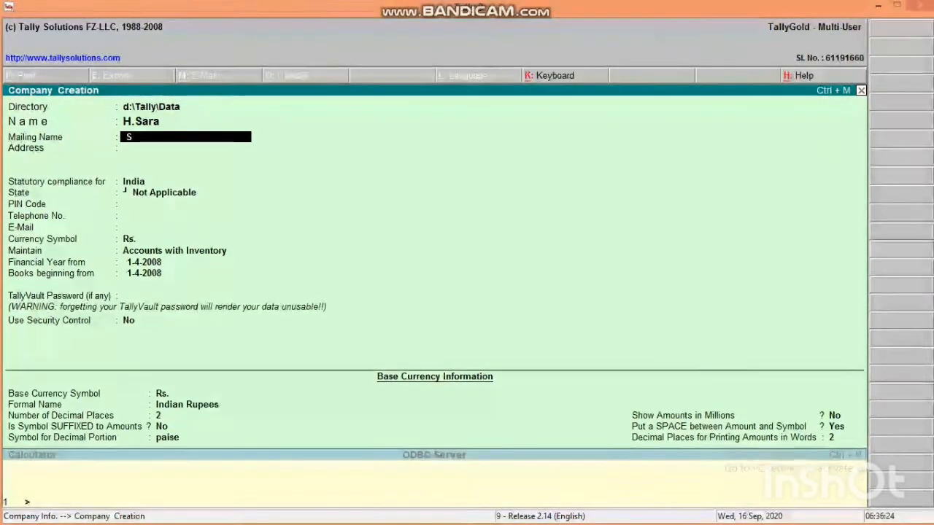
{"action": "key", "text": "BackSpace"}
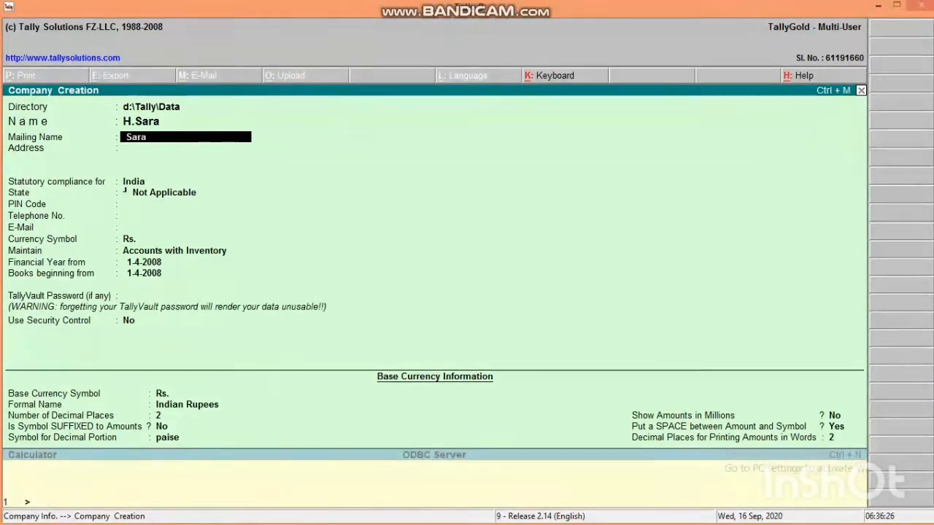
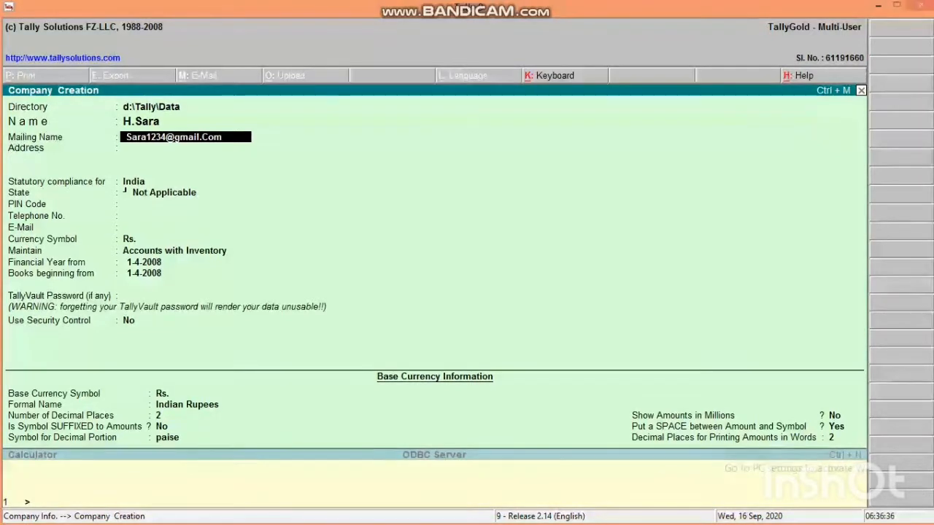
{"action": "key", "text": "Return"}
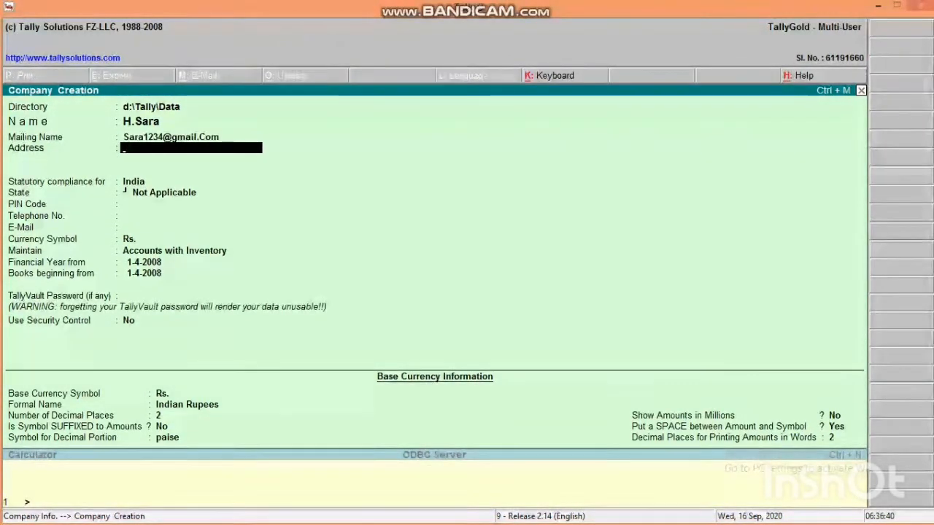
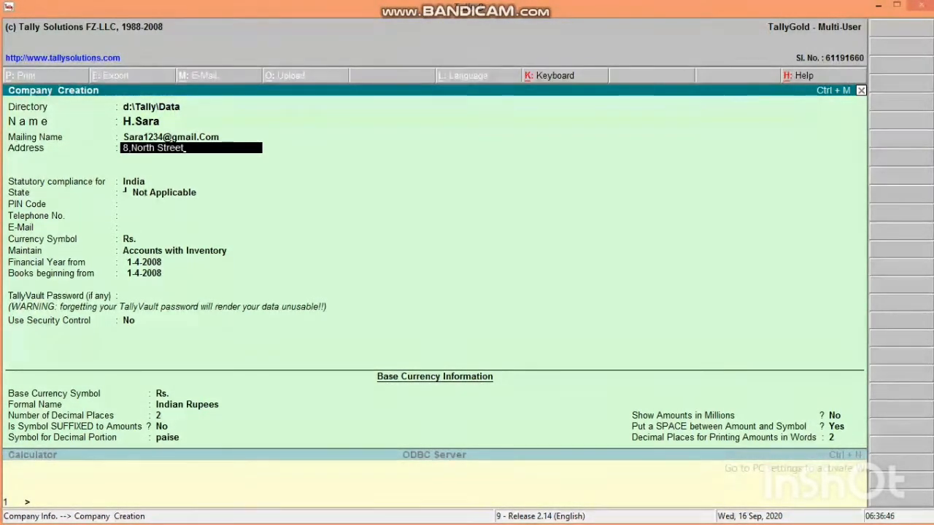
- Enter the two-line address: the street line and the city line
{"action": "key", "text": "Return"}
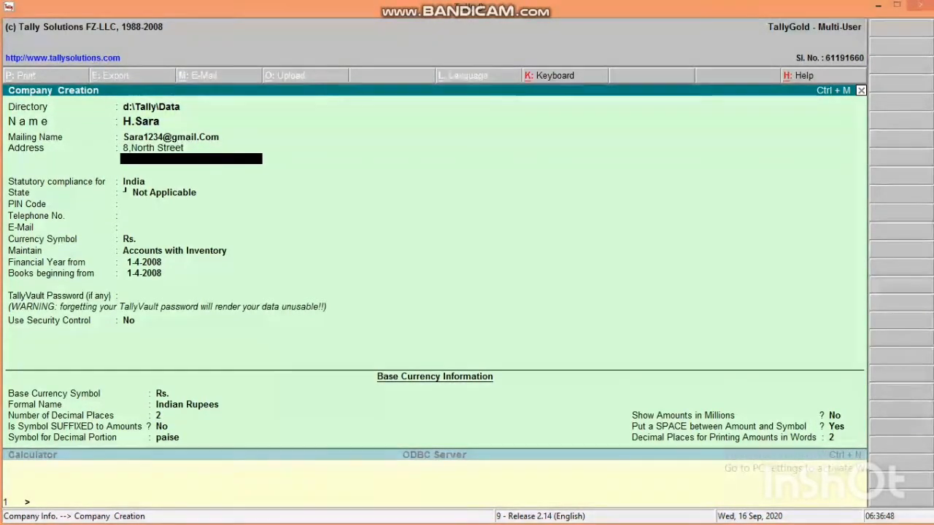
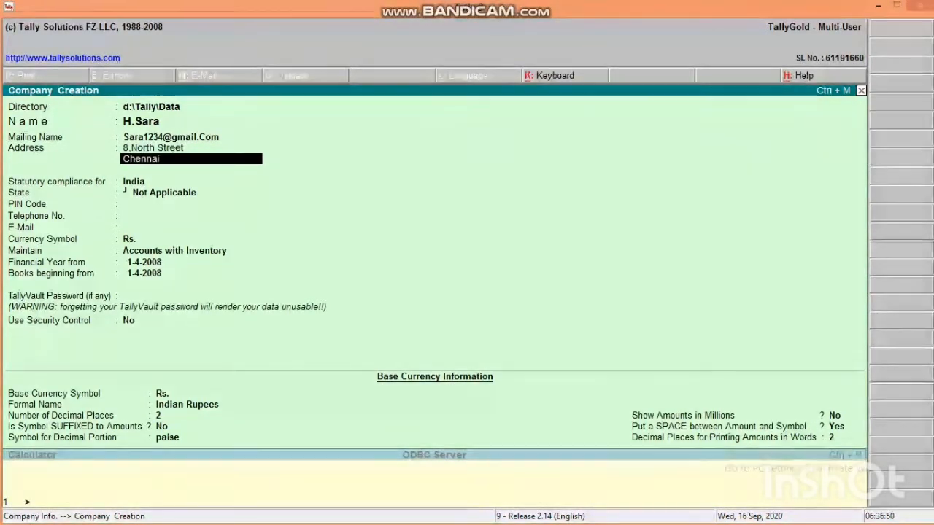
{"action": "key", "text": "Return"}
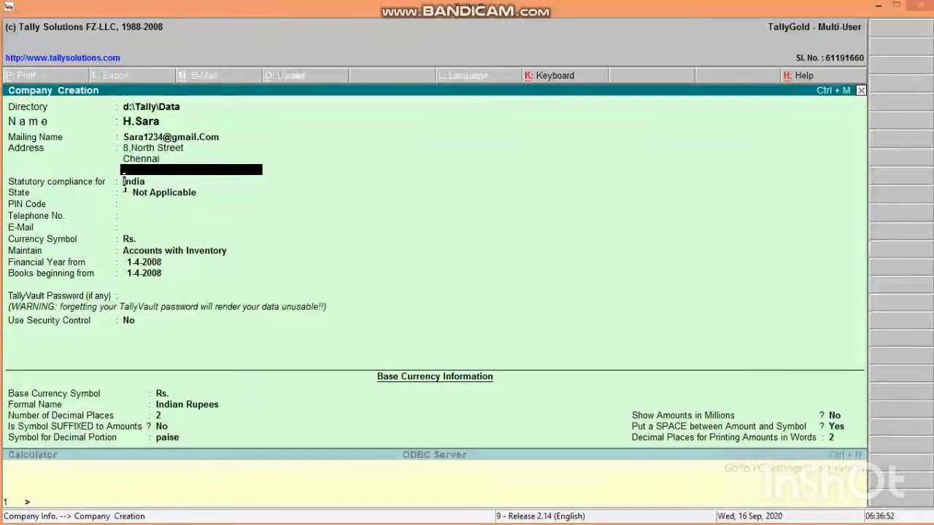
- Keep India as the statutory compliance country
{"action": "key", "text": "Return"}
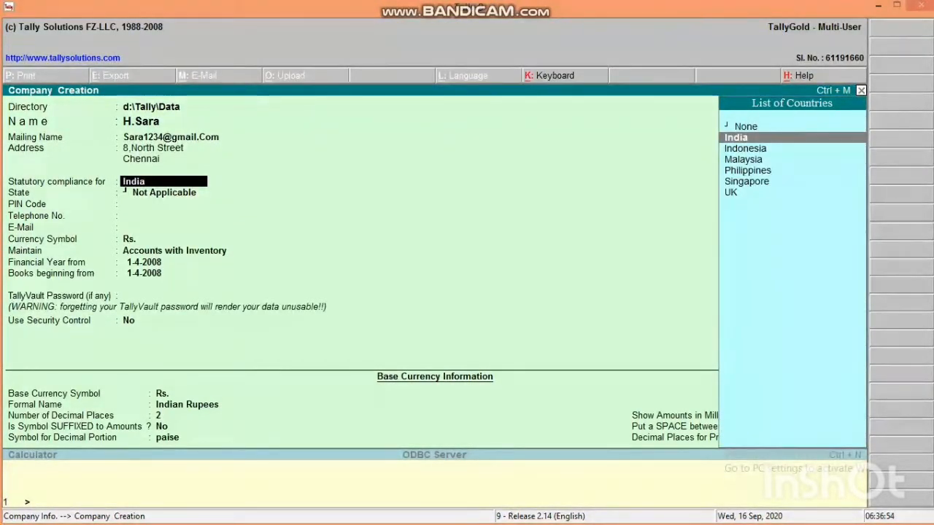
{"action": "key", "text": "Down"}
{"action": "key", "text": "Down"}
{"action": "key", "text": "Down"}
{"action": "key", "text": "Down"}
{"action": "key", "text": "Down"}
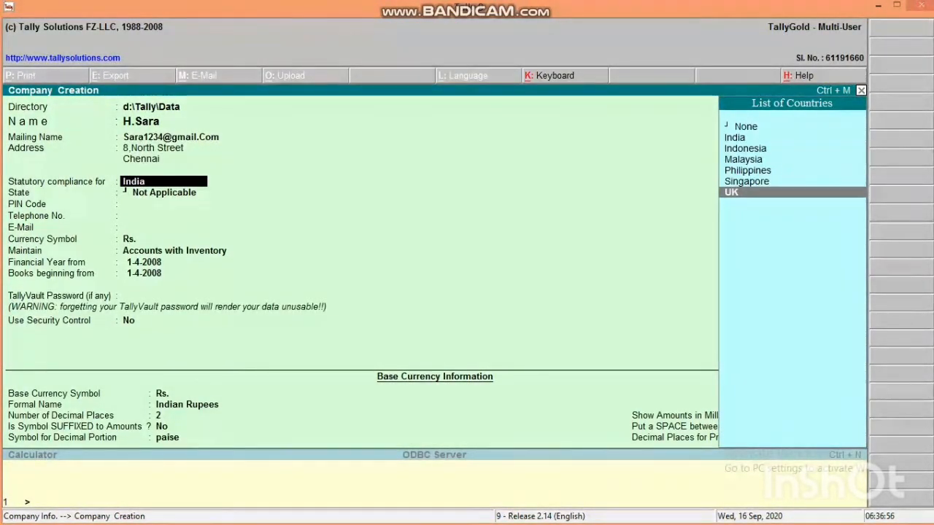
{"action": "key", "text": "Up"}
{"action": "key", "text": "Up"}
{"action": "key", "text": "Up"}
{"action": "key", "text": "Up"}
{"action": "key", "text": "Up"}
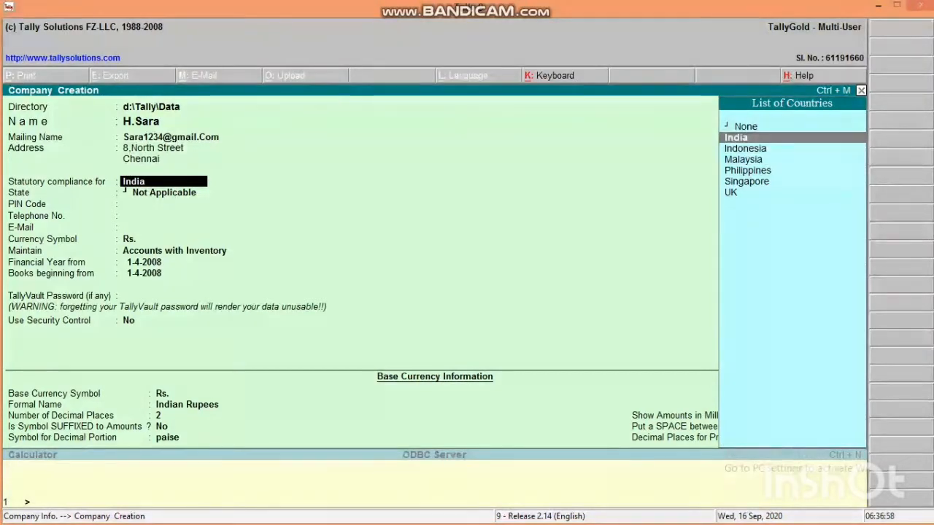
{"action": "key", "text": "Return"}
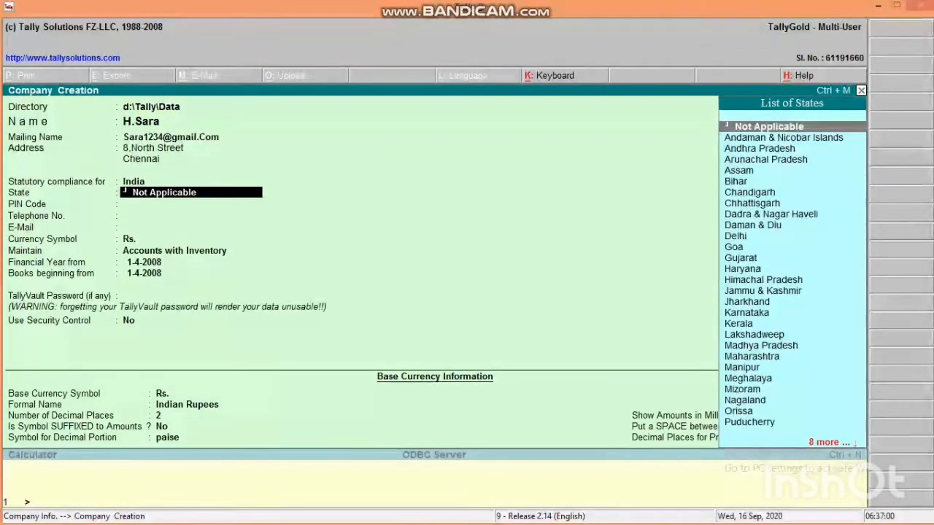
- Set the company's state to Tamil Nadu
{"action": "key", "text": "Down"}
{"action": "key", "text": "Down"}
{"action": "key", "text": "Down"}
{"action": "key", "text": "Down"}
{"action": "key", "text": "Down"}
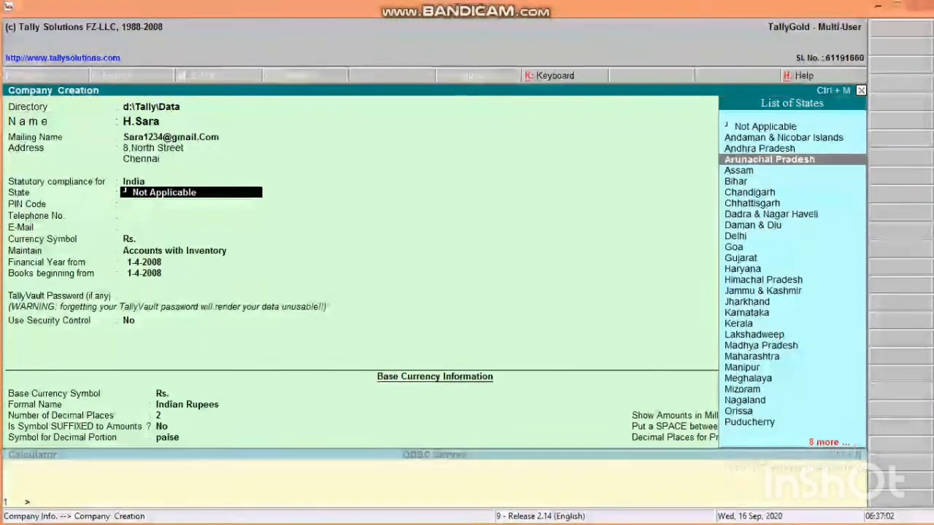
{"action": "key", "text": "Down"}
{"action": "key", "text": "Down"}
{"action": "key", "text": "Down"}
{"action": "key", "text": "Down"}
{"action": "key", "text": "Down"}
{"action": "key", "text": "Down"}
{"action": "key", "text": "Down"}
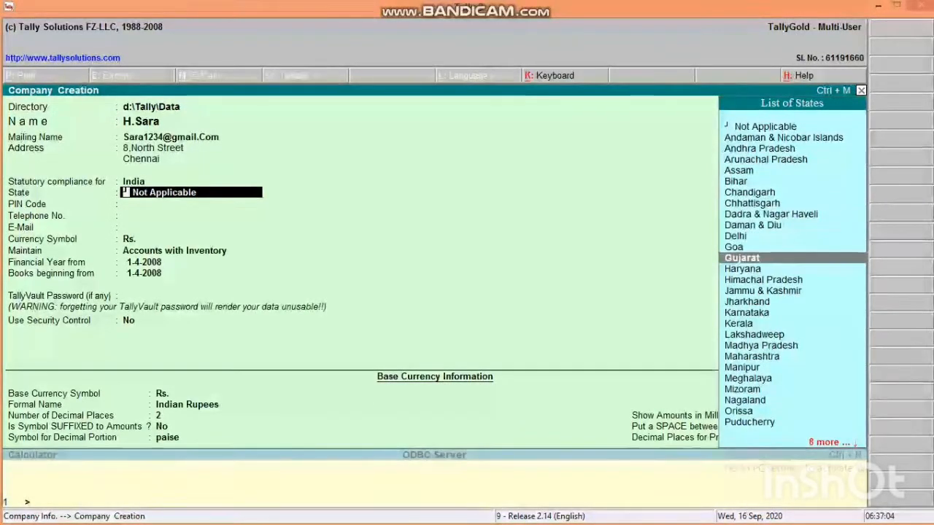
{"action": "key", "text": "t"}
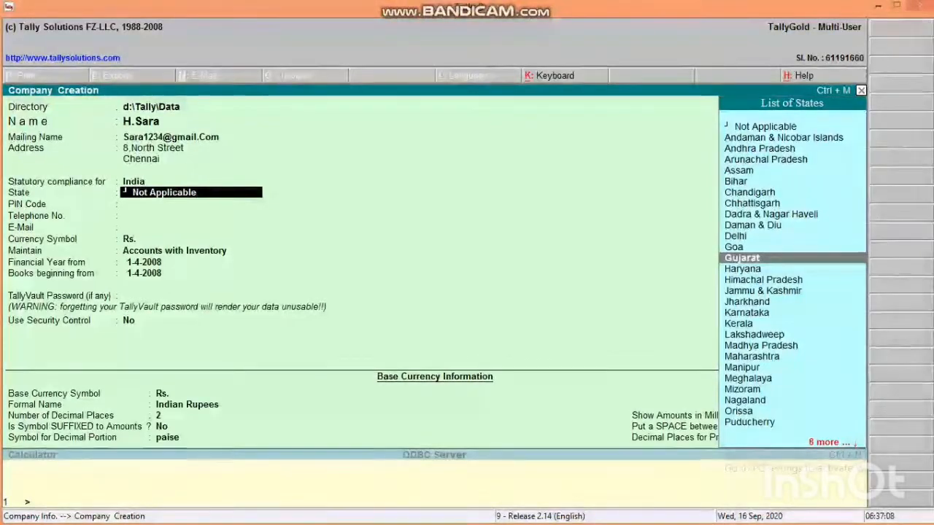
{"action": "key", "text": "Down"}
{"action": "key", "text": "Down"}
{"action": "key", "text": "Down"}
{"action": "key", "text": "Down"}
{"action": "key", "text": "Down"}
{"action": "key", "text": "Down"}
{"action": "key", "text": "Down"}
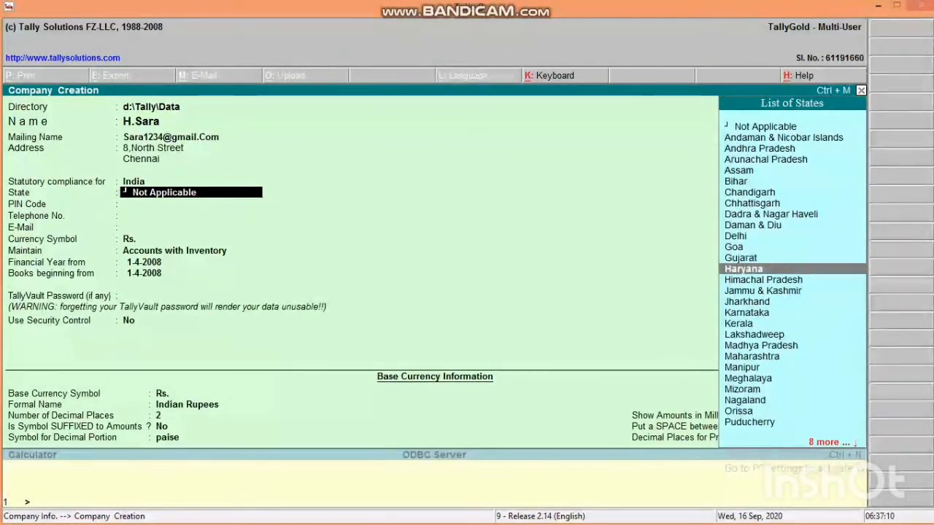
{"action": "key", "text": "Down"}
{"action": "key", "text": "Down"}
{"action": "key", "text": "Down"}
{"action": "key", "text": "Down"}
{"action": "key", "text": "Down"}
{"action": "key", "text": "Down"}
{"action": "key", "text": "Down"}
{"action": "key", "text": "Down"}
{"action": "key", "text": "Down"}
{"action": "key", "text": "Down"}
{"action": "key", "text": "Down"}
{"action": "key", "text": "Down"}
{"action": "key", "text": "Down"}
{"action": "key", "text": "Down"}
{"action": "key", "text": "Down"}
{"action": "key", "text": "Down"}
{"action": "key", "text": "Up"}
{"action": "key", "text": "Up"}
{"action": "key", "text": "Up"}
{"action": "key", "text": "Up"}
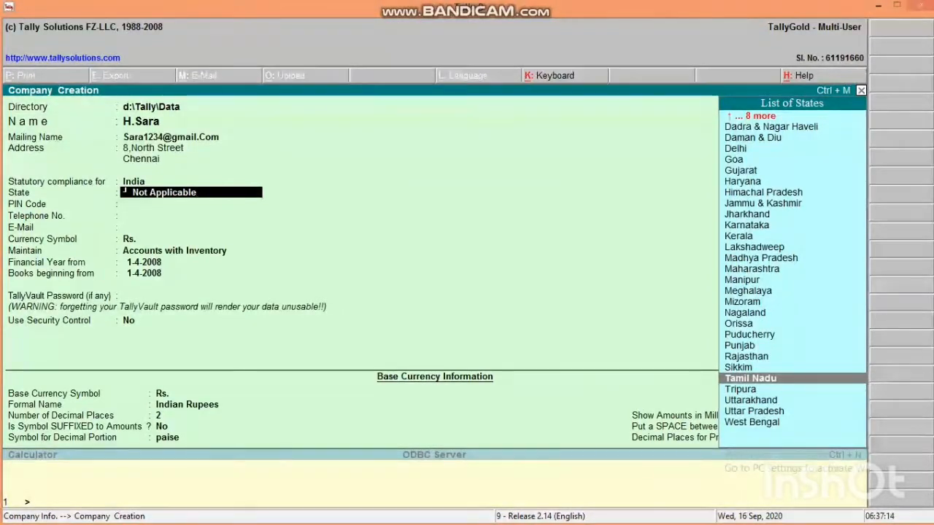
{"action": "key", "text": "Return"}
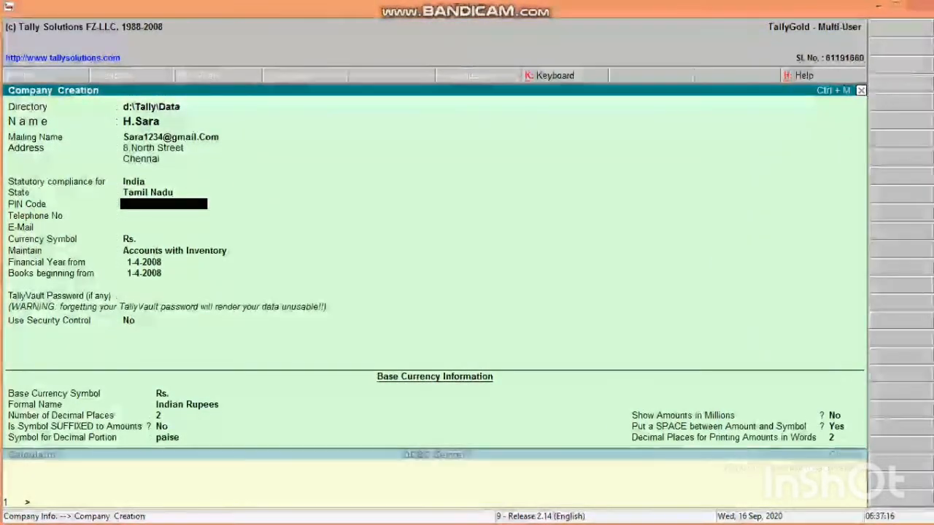
- Enter the company's PIN code and telephone number
{"action": "type", "text": "61"}
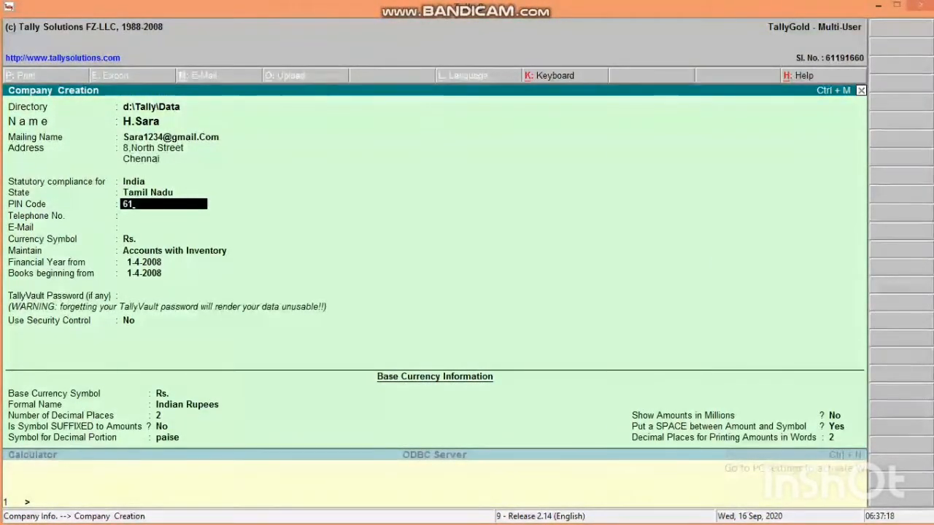
{"action": "type", "text": "000"}
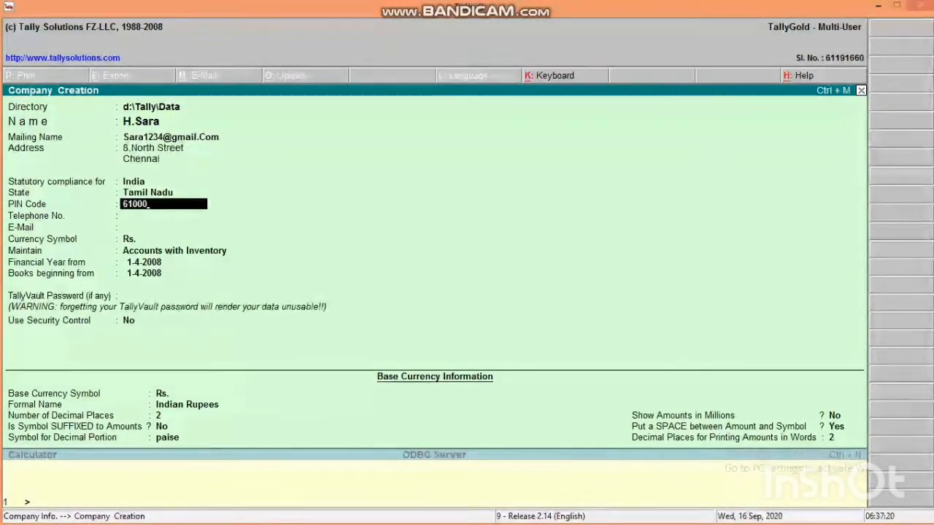
{"action": "type", "text": "1"}
{"action": "key", "text": "Return"}
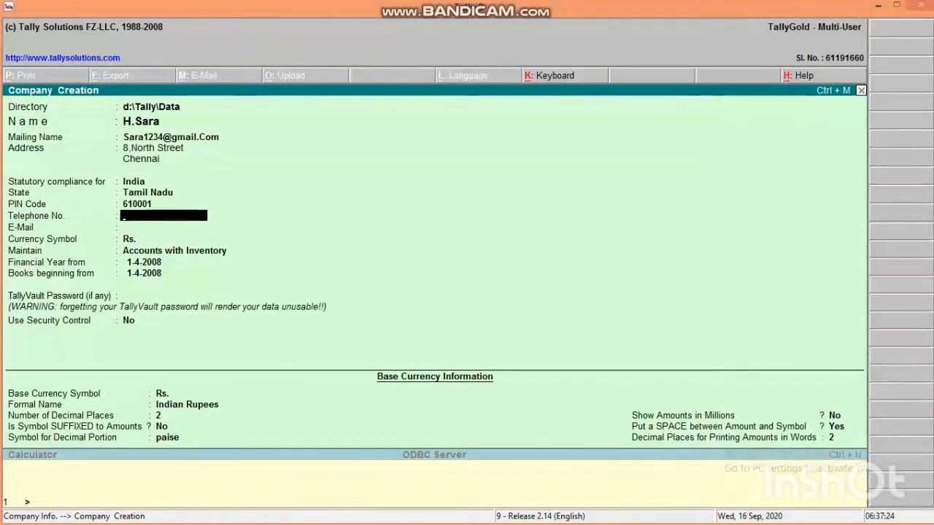
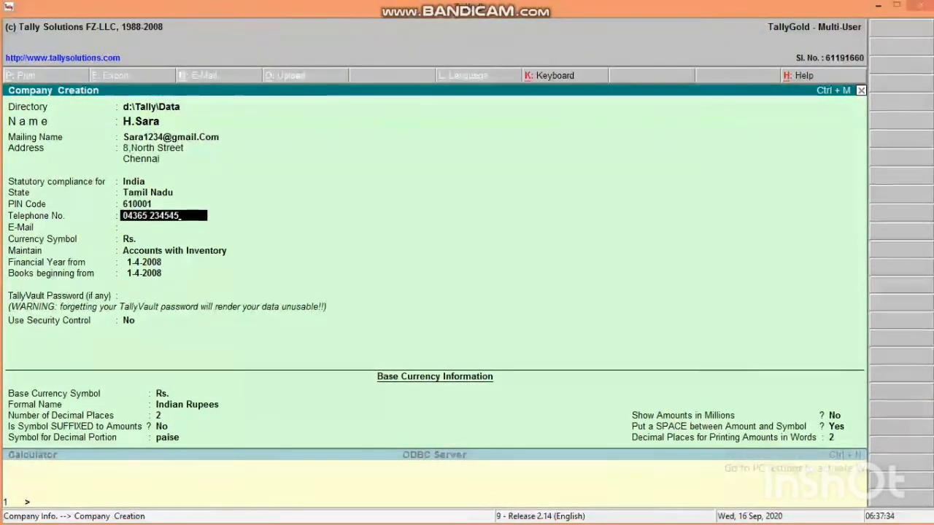
{"action": "key", "text": "Return"}
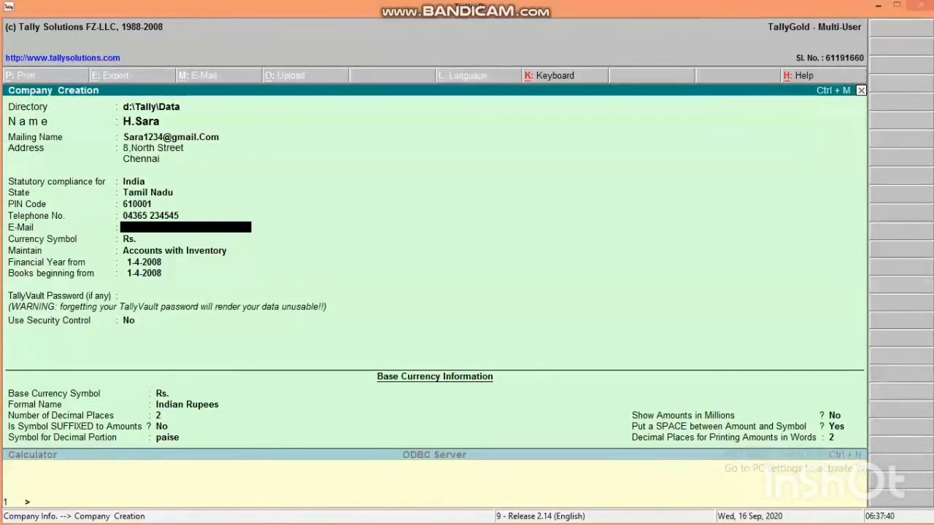
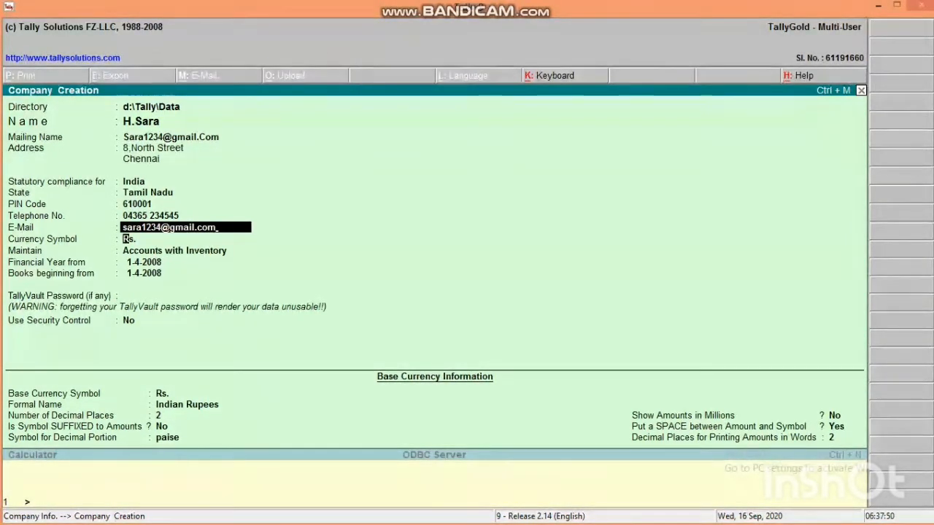
- Enter the company e-mail, keep Rs. as currency and Maintain as Accounts with Inventory
{"action": "key", "text": "Return"}
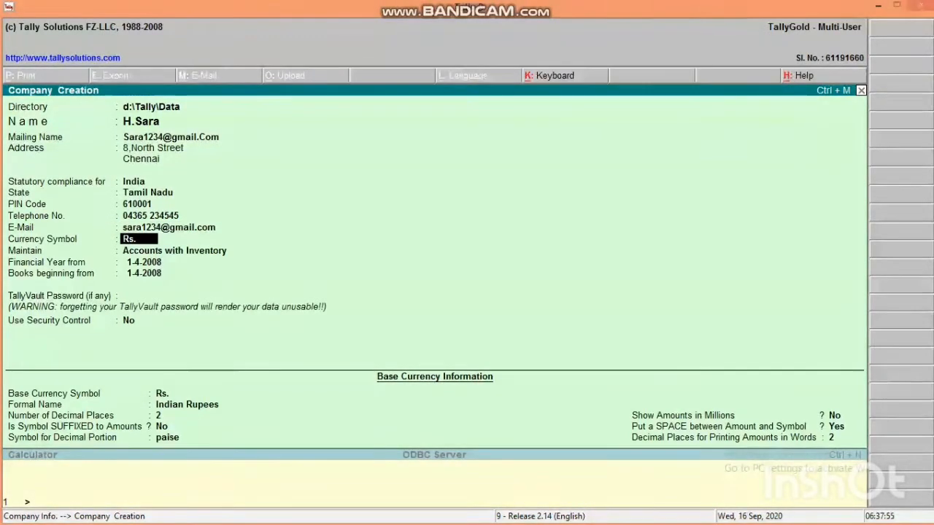
{"action": "key", "text": "Return"}
{"action": "key", "text": "Up"}
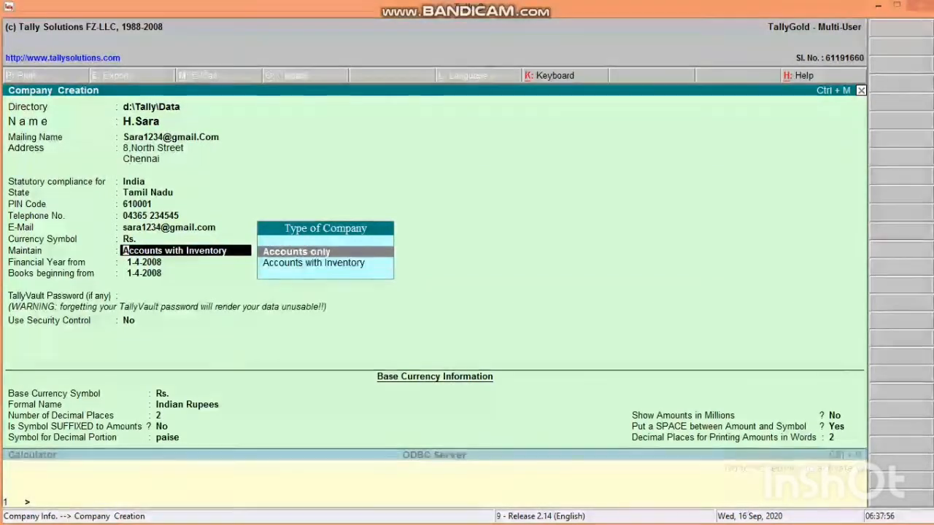
{"action": "key", "text": "Down"}
{"action": "key", "text": "Up"}
{"action": "key", "text": "Down"}
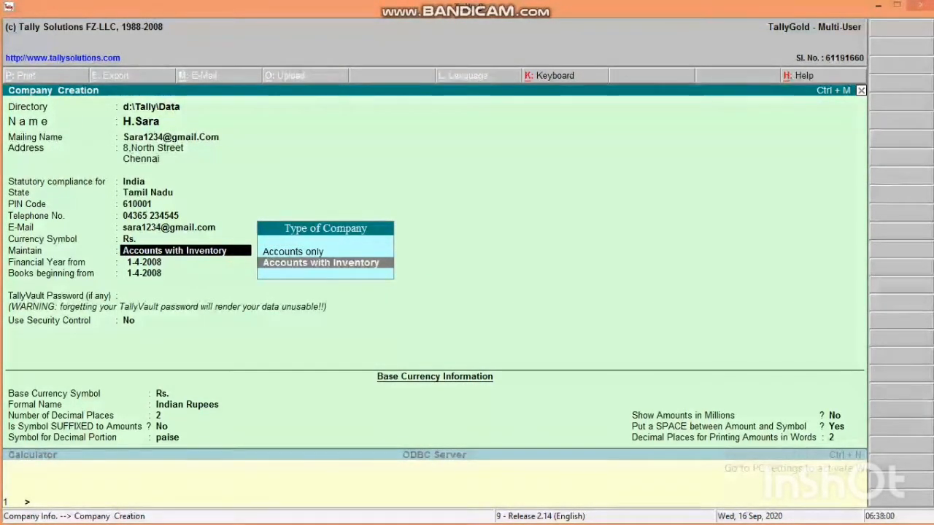
{"action": "key", "text": "Up"}
{"action": "key", "text": "Down"}
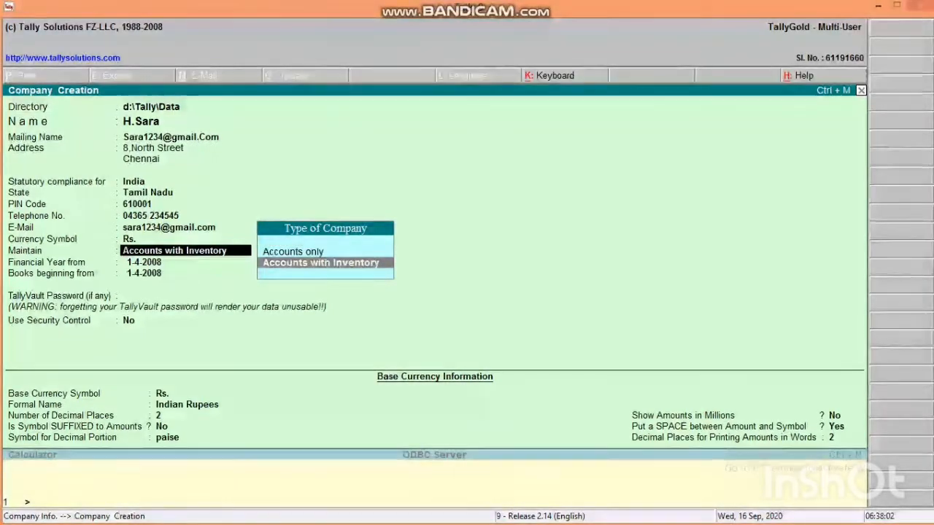
{"action": "key", "text": "Return"}
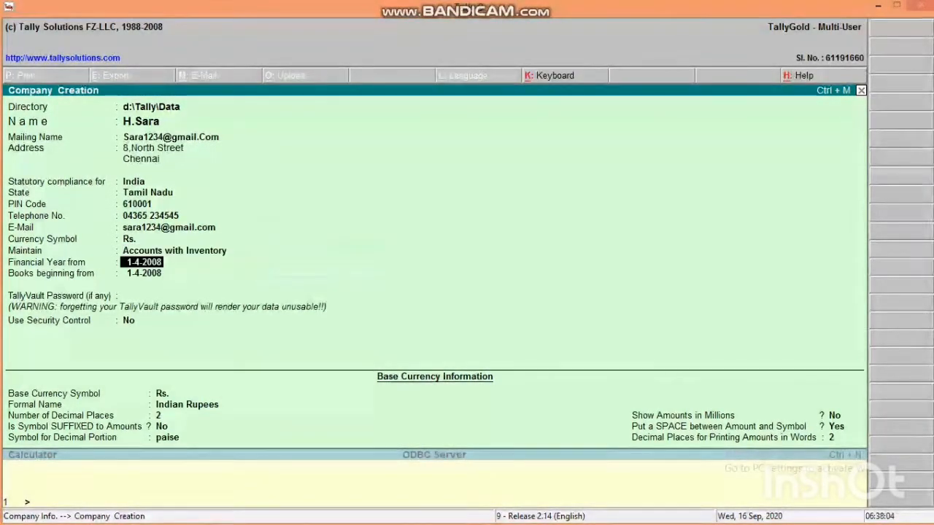
- Accept financial year and books from 1-4-2008, no TallyVault password, and security control off
{"action": "key", "text": "Return"}
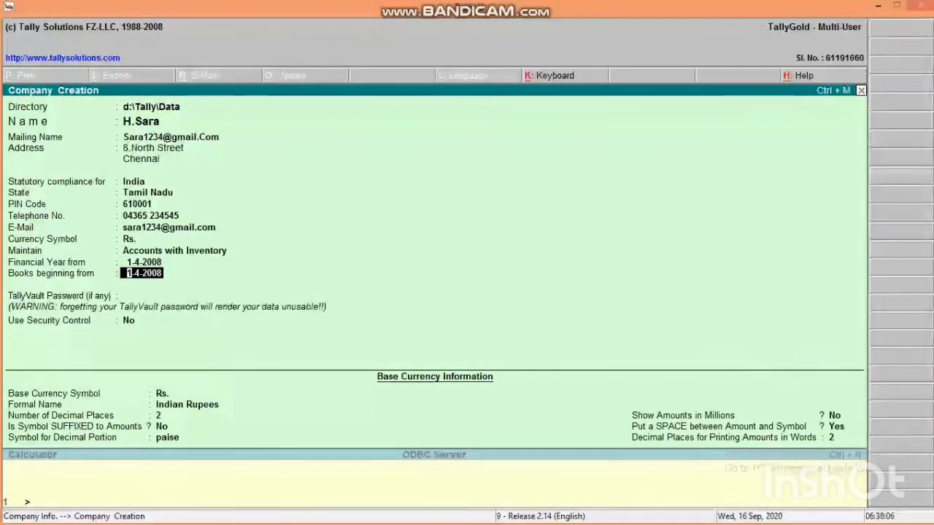
{"action": "key", "text": "Return"}
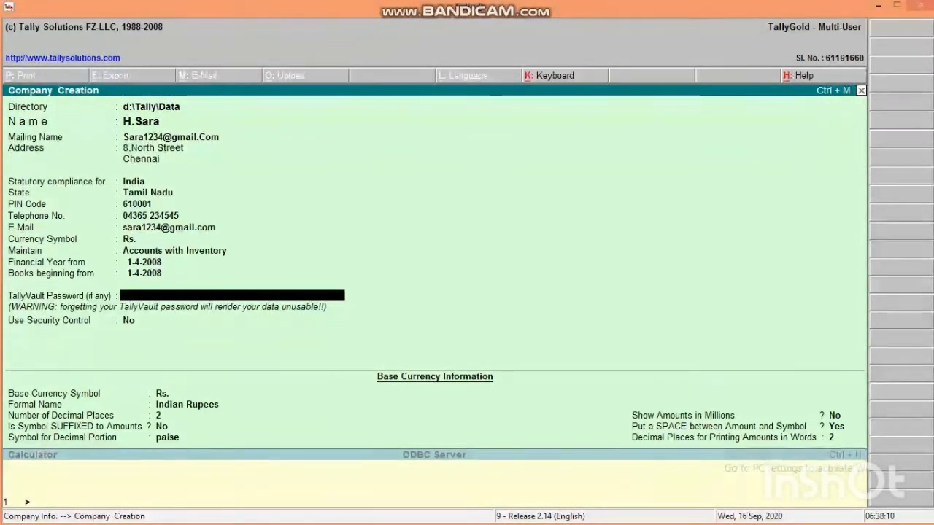
{"action": "key", "text": "Return"}
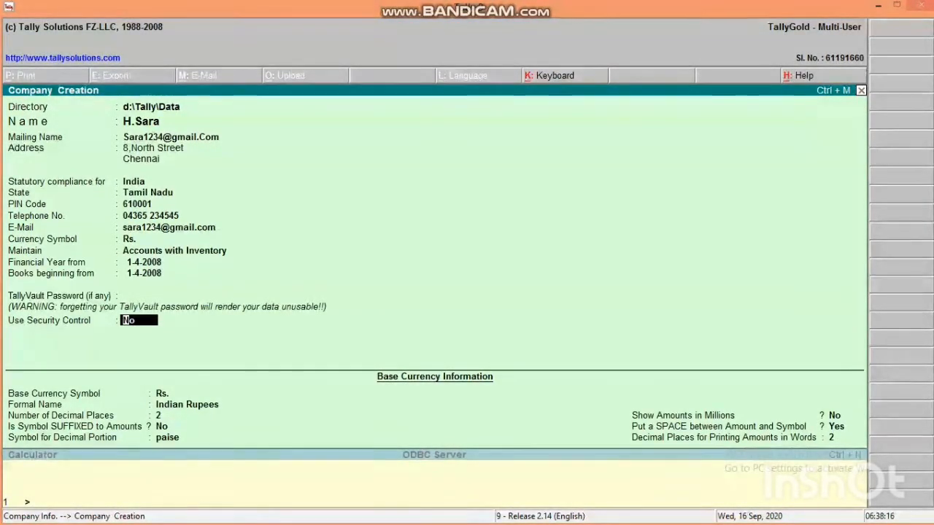
{"action": "key", "text": "Return"}
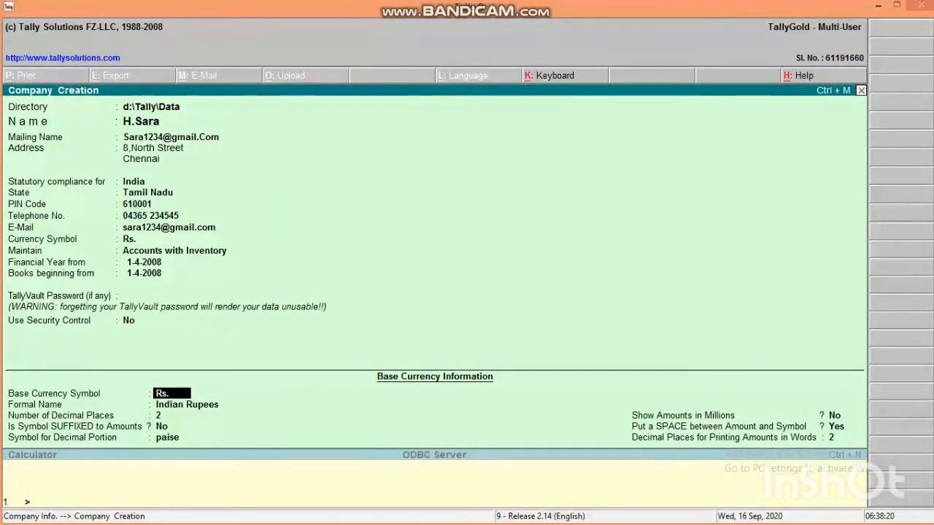
- Keep the base currency defaults: Rs., Indian Rupees, 2 decimal places, not in millions
{"action": "key", "text": "Return"}
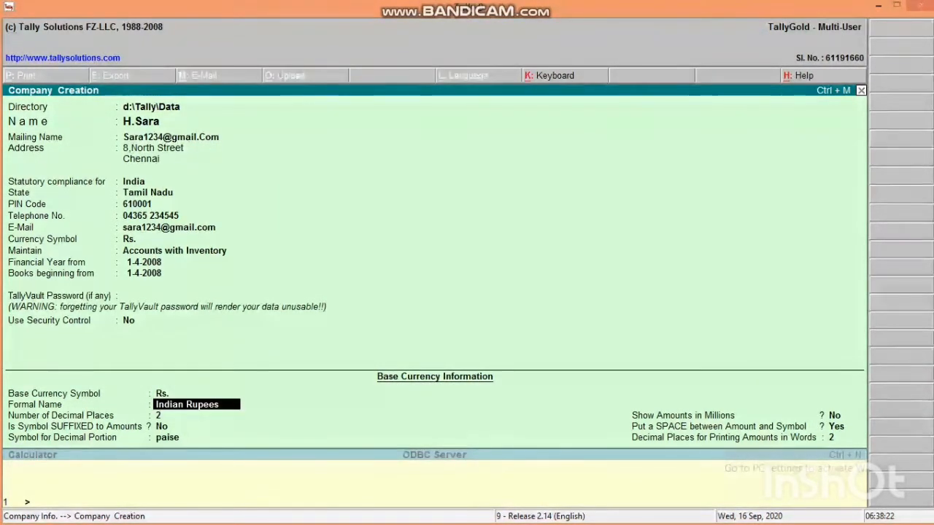
{"action": "key", "text": "Return"}
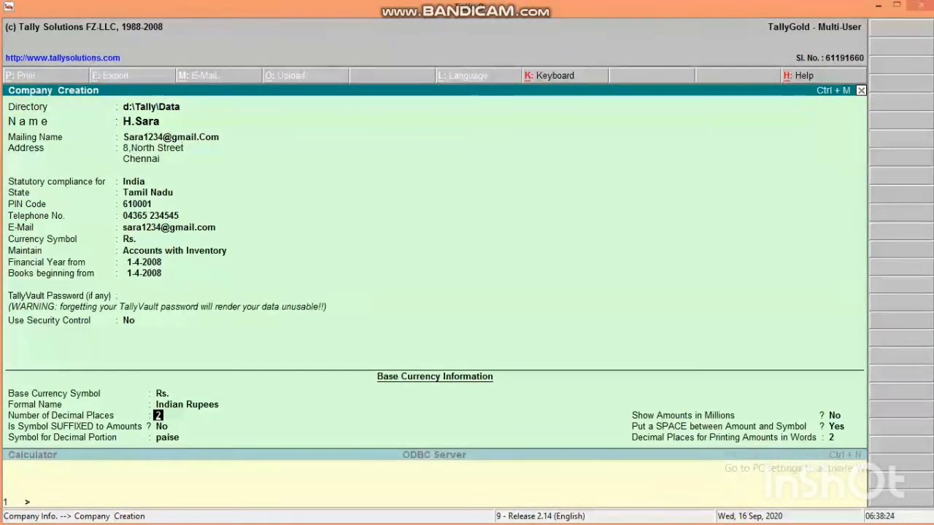
{"action": "key", "text": "Return"}
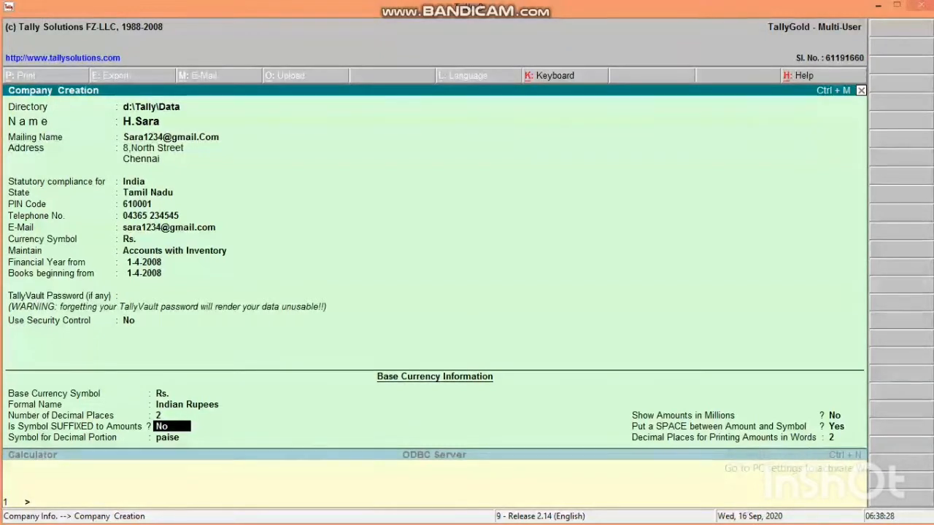
{"action": "key", "text": "Return"}
{"action": "key", "text": "Return"}
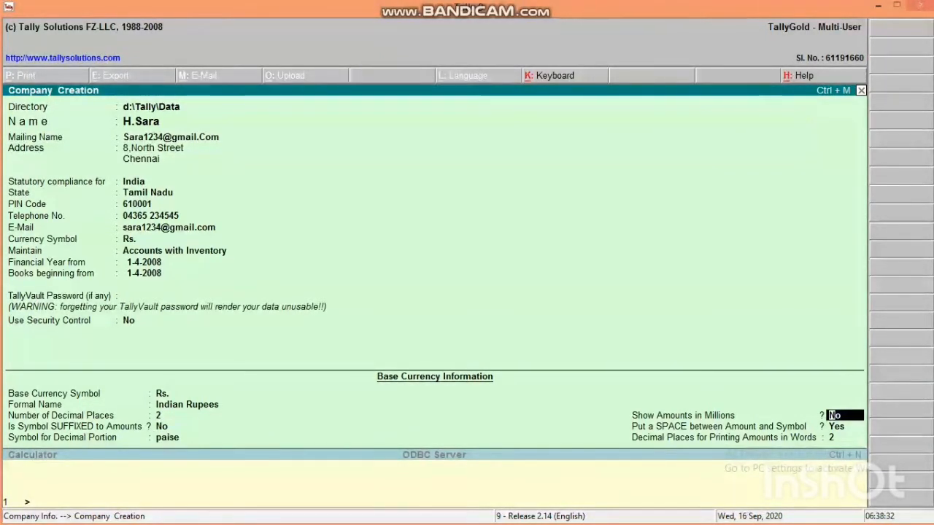
{"action": "key", "text": "Return"}
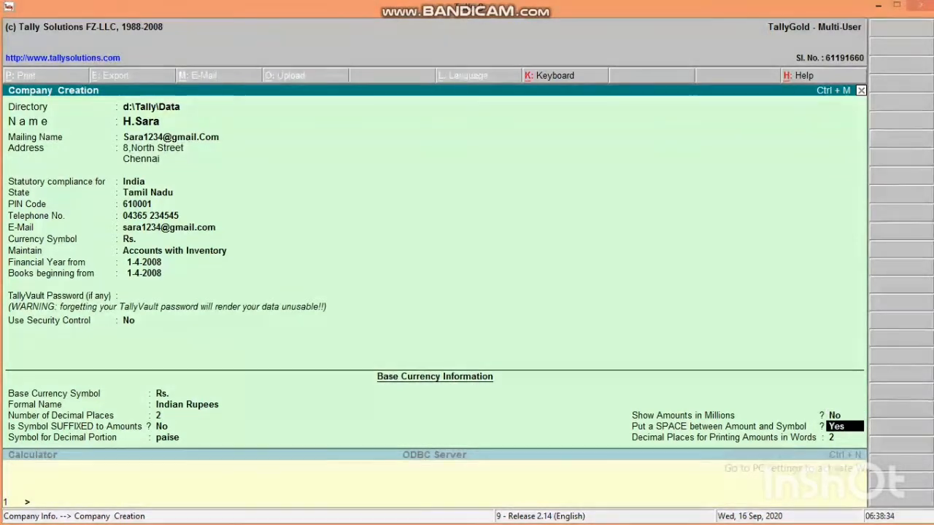
{"action": "key", "text": "Return"}
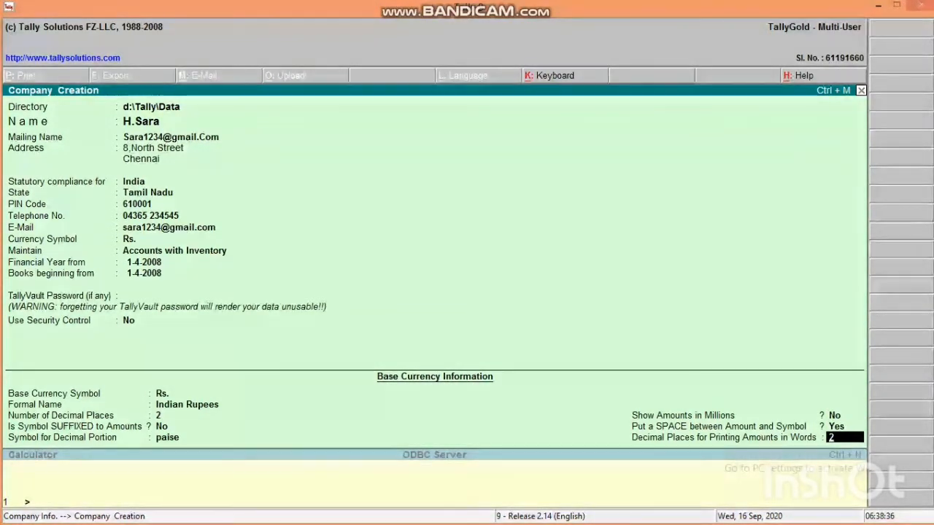
{"action": "key", "text": "Return"}
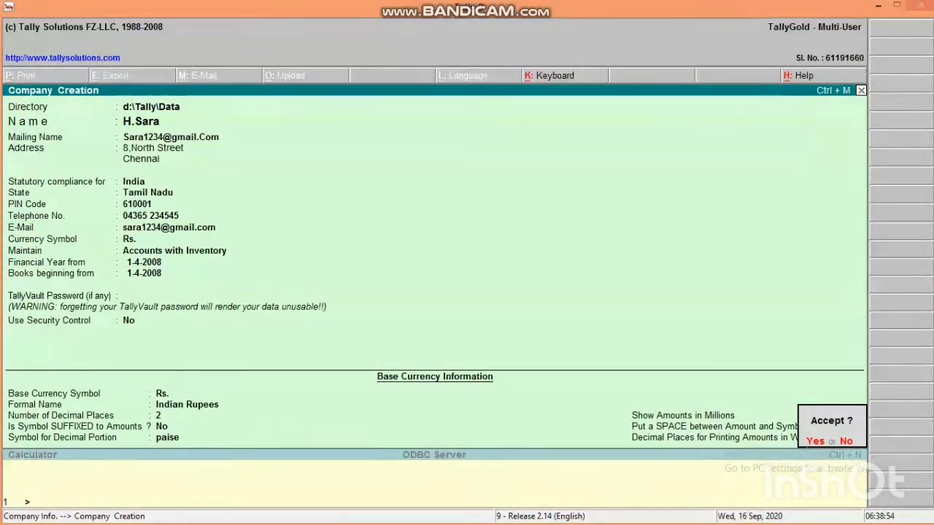
- Answer Yes at the Accept? prompt to save the new company
{"action": "key", "text": "y"}
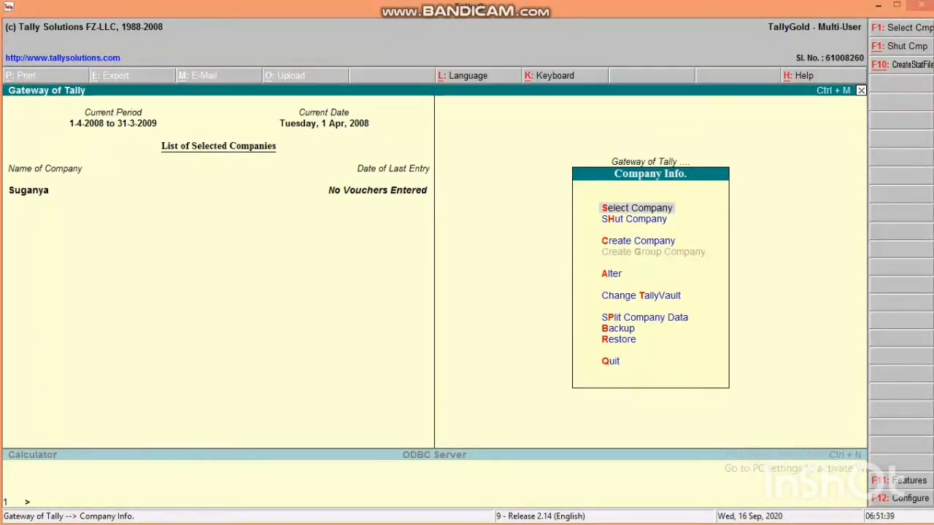
- Open the saved company in Company Alteration and request its deletion with Alt+D
{"action": "left_click", "coordinate": [611, 274]}
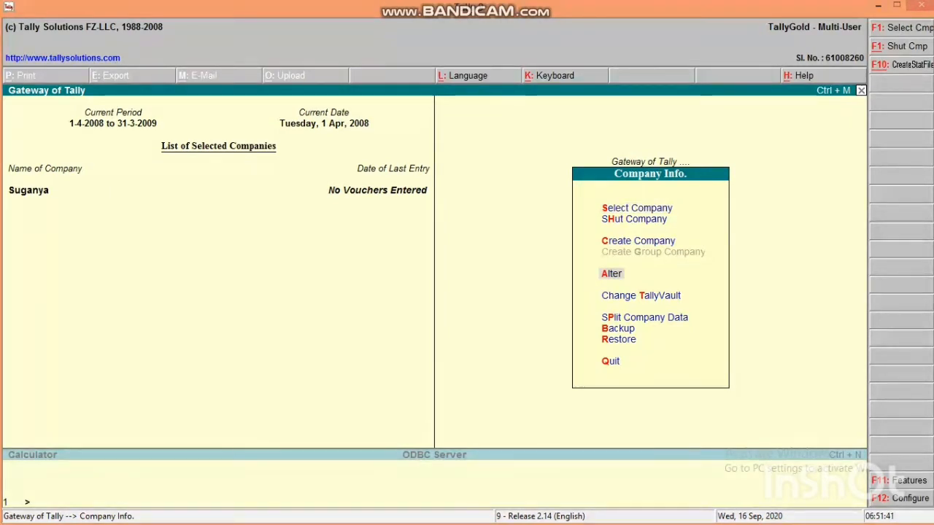
{"action": "key", "text": "Return"}
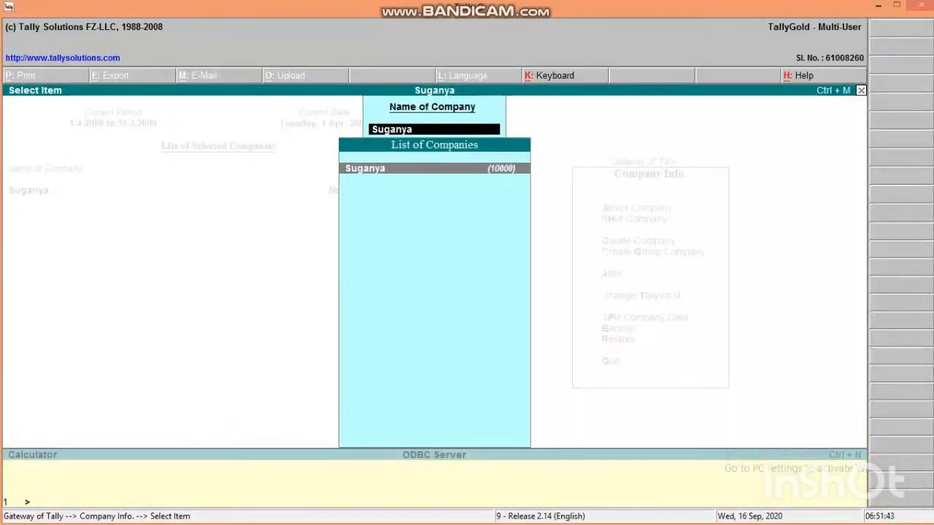
{"action": "key", "text": "Return"}
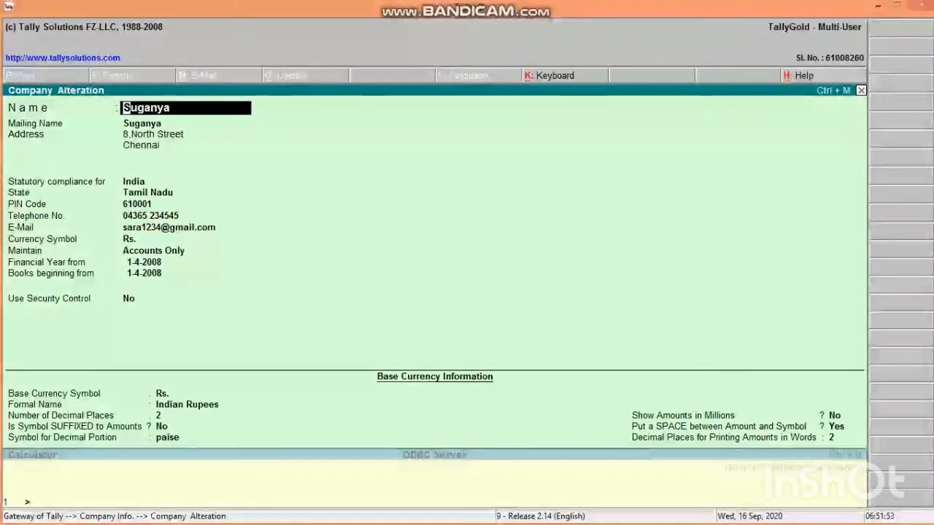
{"action": "key", "text": "alt+d"}
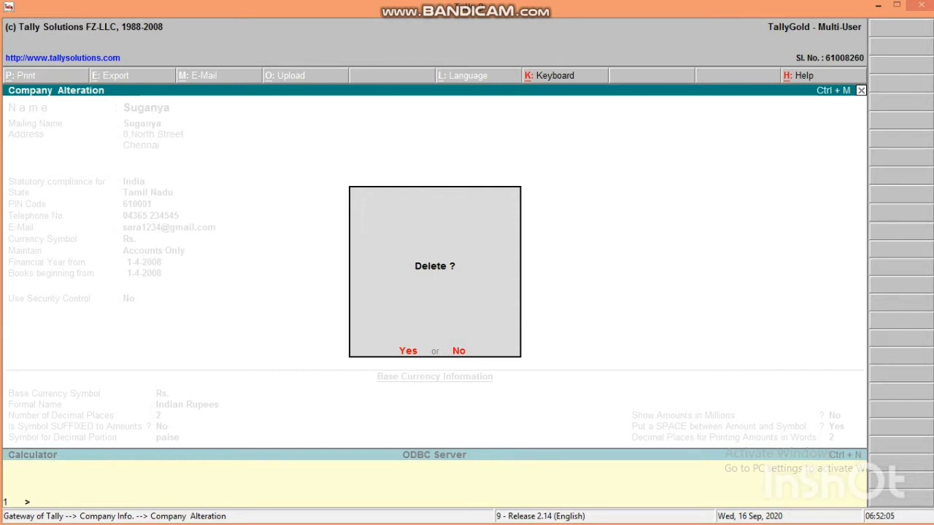
- Confirm both the Delete? and Are you sure? prompts to remove the company
{"action": "key", "text": "Return"}
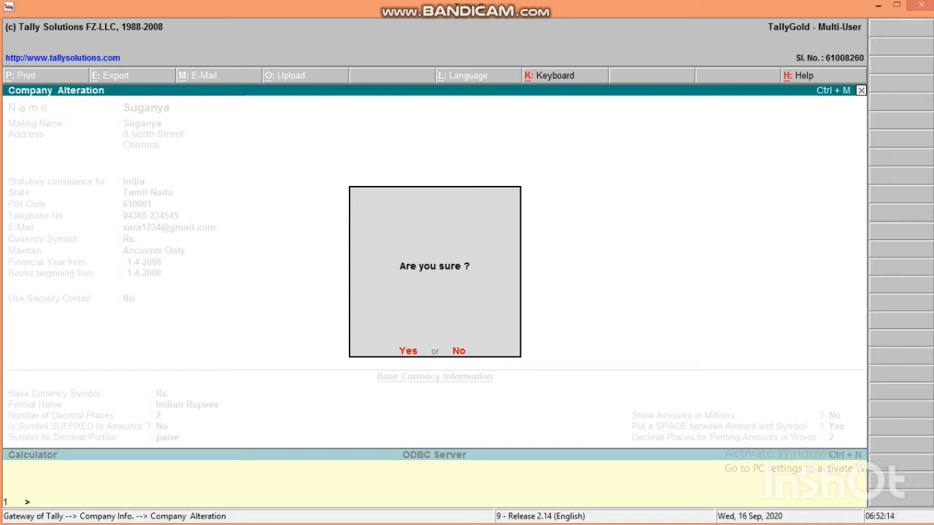
{"action": "key", "text": "Return"}
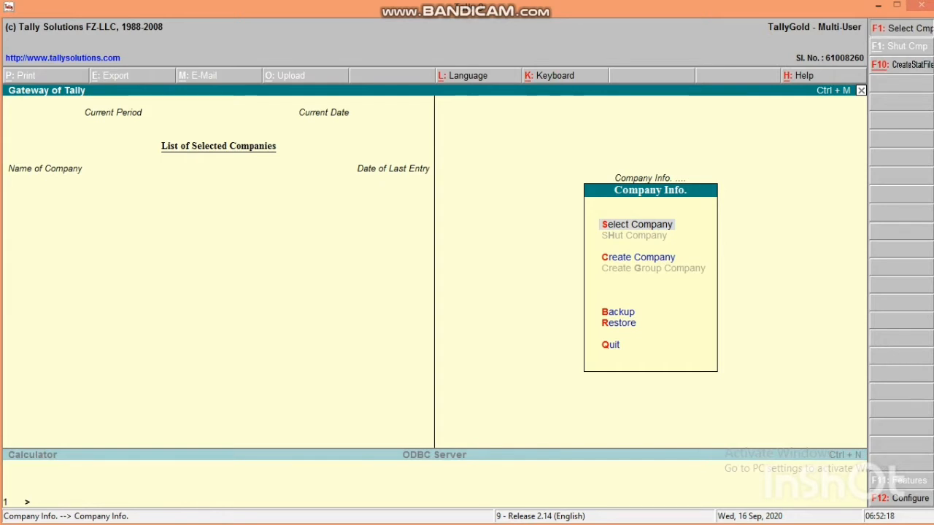
{"action": "key", "text": "F1"}
{"action": "key", "text": "Down"}
{"action": "key", "text": "Down"}
{"action": "key", "text": "Down"}
{"action": "key", "text": "Down"}
{"action": "key", "text": "Down"}
{"action": "key", "text": "Down"}
{"action": "key", "text": "Down"}
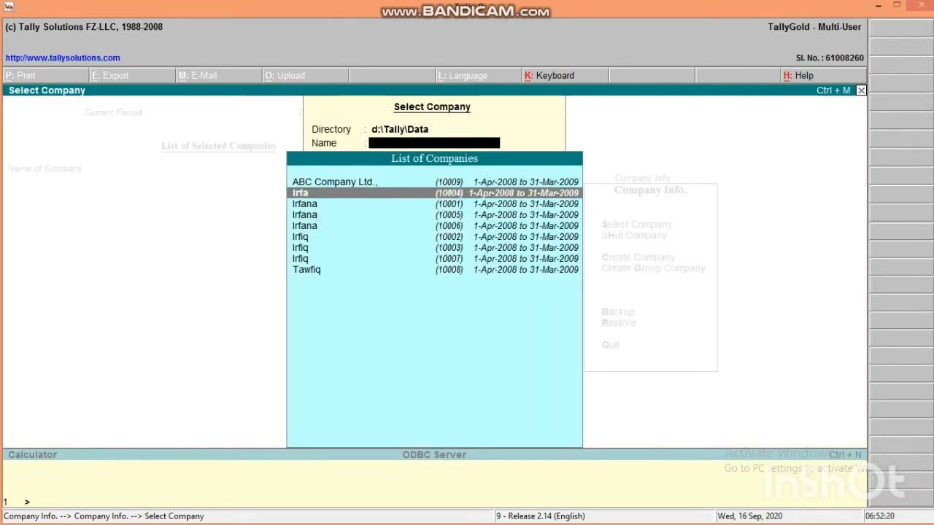
{"action": "key", "text": "Up"}
{"action": "key", "text": "Up"}
{"action": "key", "text": "Up"}
{"action": "key", "text": "Up"}
{"action": "key", "text": "Up"}
{"action": "key", "text": "Up"}
{"action": "key", "text": "Up"}
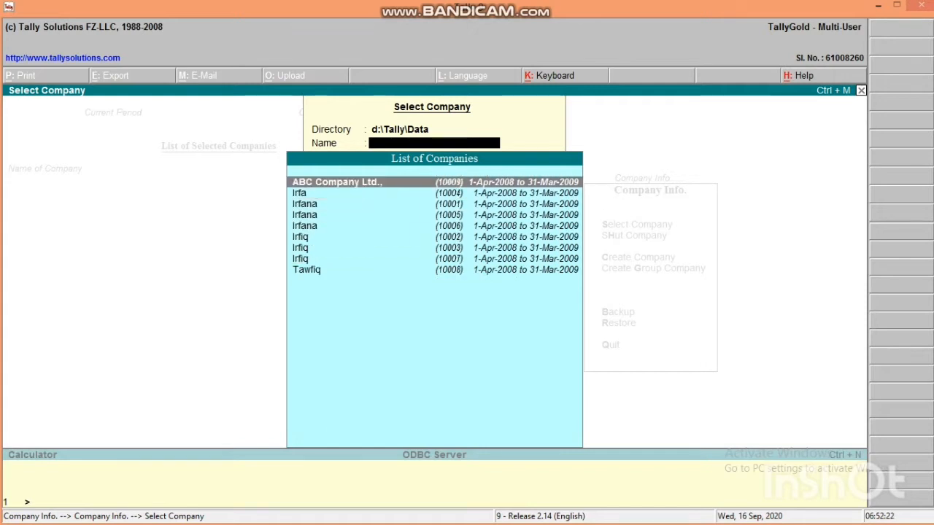
{"action": "key", "text": "Escape"}
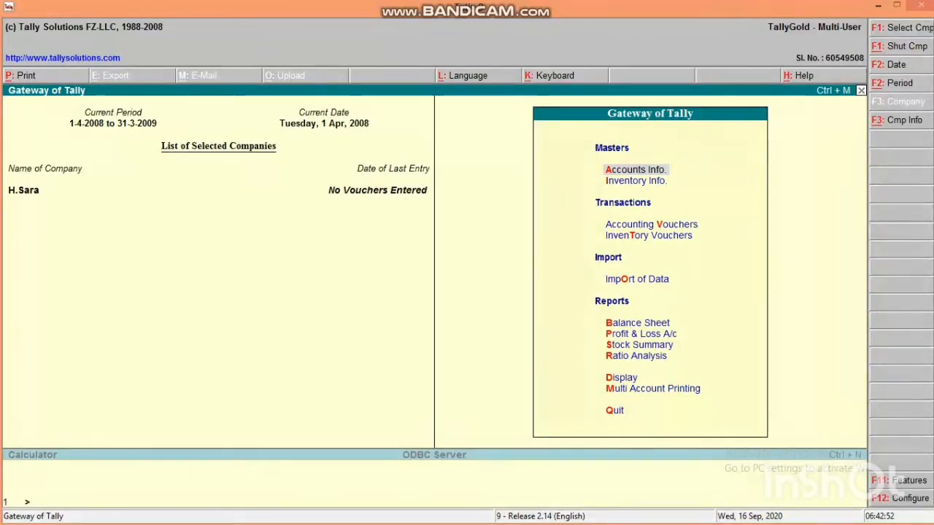
- Load the company from the F1 Select Company list so it appears under selected companies
{"action": "key", "text": "F1"}
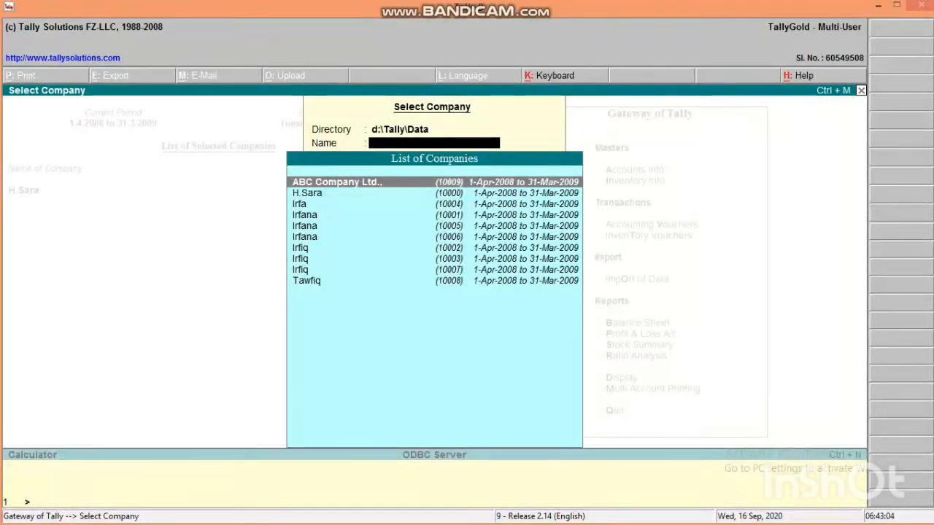
{"action": "key", "text": "Down"}
{"action": "key", "text": "Return"}
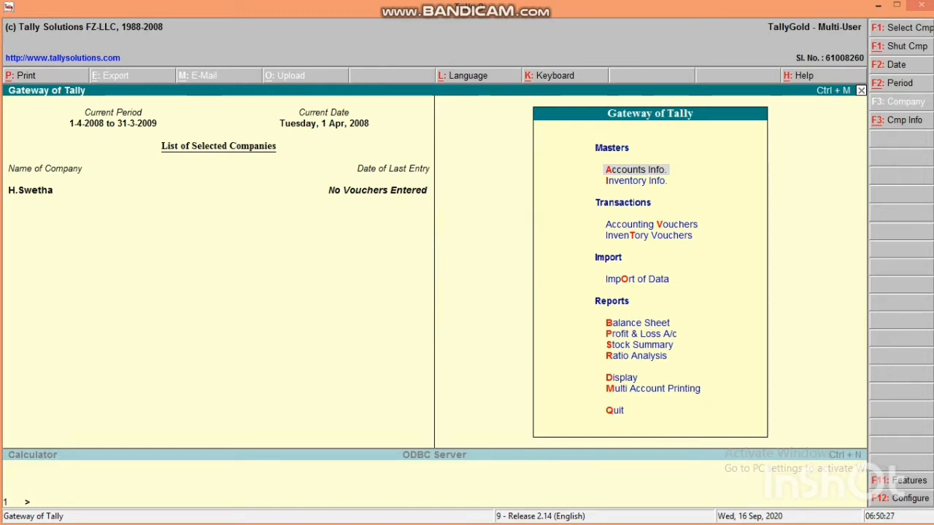
- Open the company in Company Alteration via Alt+F3 and return to its Name field
{"action": "key", "text": "alt+F3"}
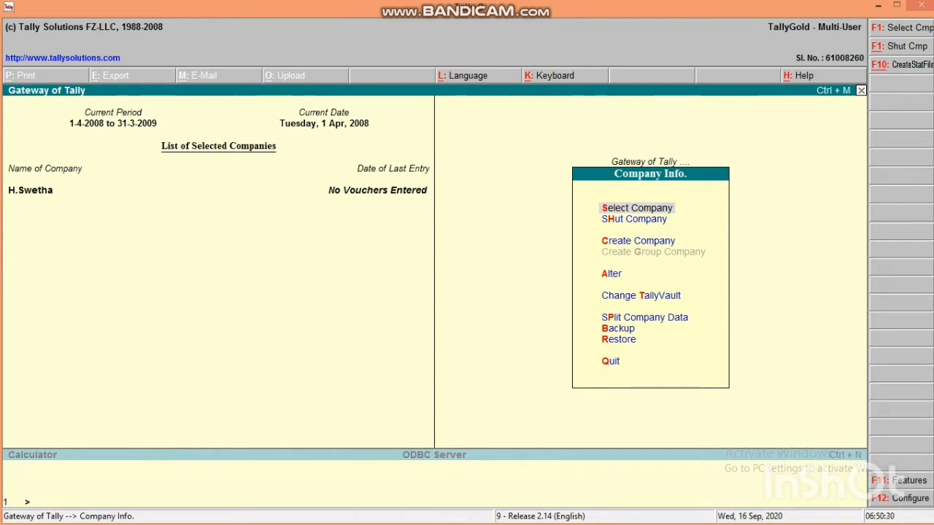
{"action": "key", "text": "a"}
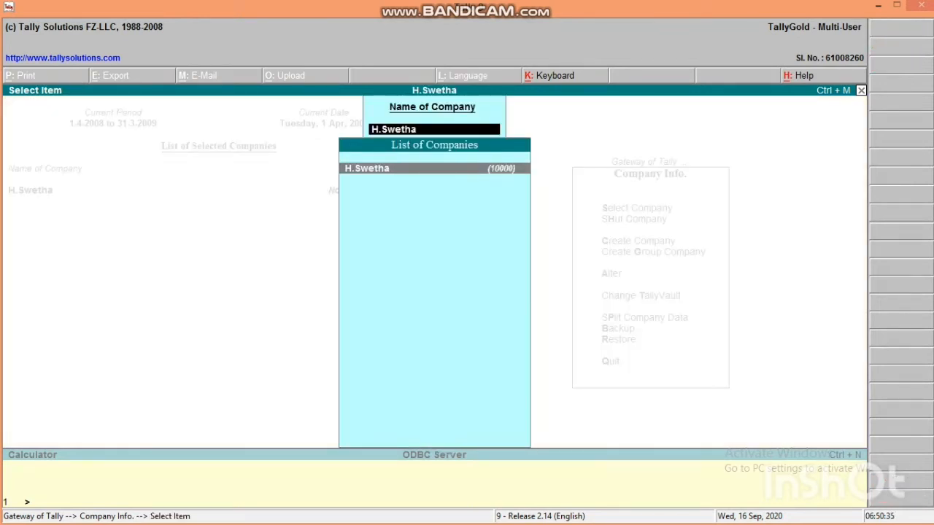
{"action": "key", "text": "Return"}
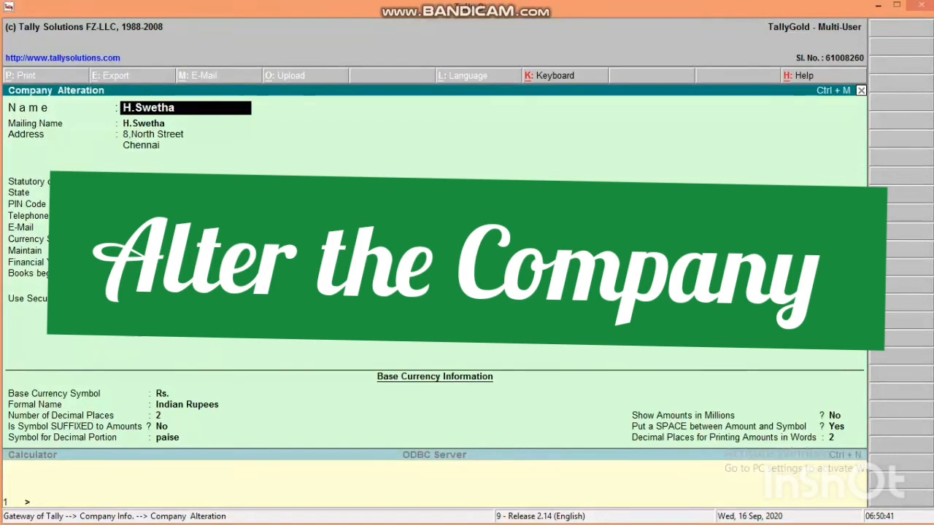
{"action": "key", "text": "Return"}
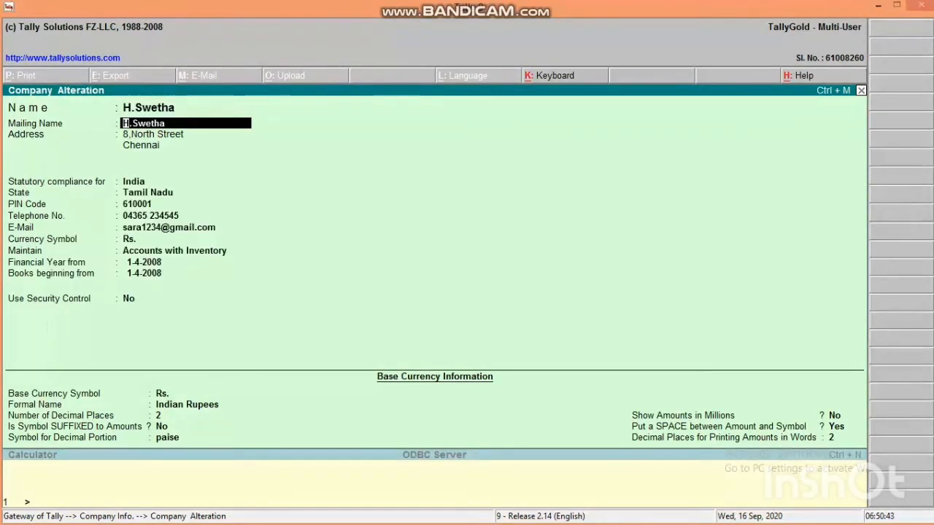
{"action": "key", "text": "Return"}
{"action": "key", "text": "Up"}
{"action": "key", "text": "Up"}
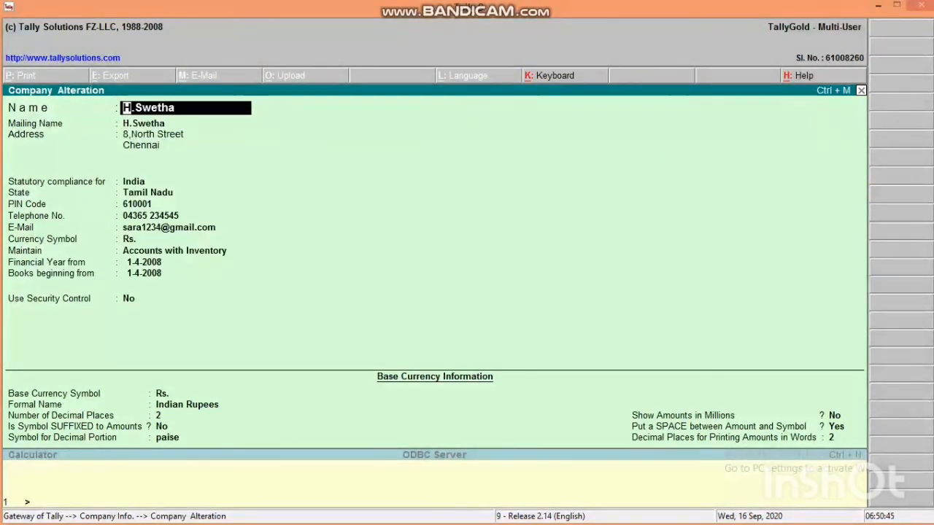
- Rename the company and set Maintain to Accounts only, finishing the form
{"action": "type", "text": "Suganya"}
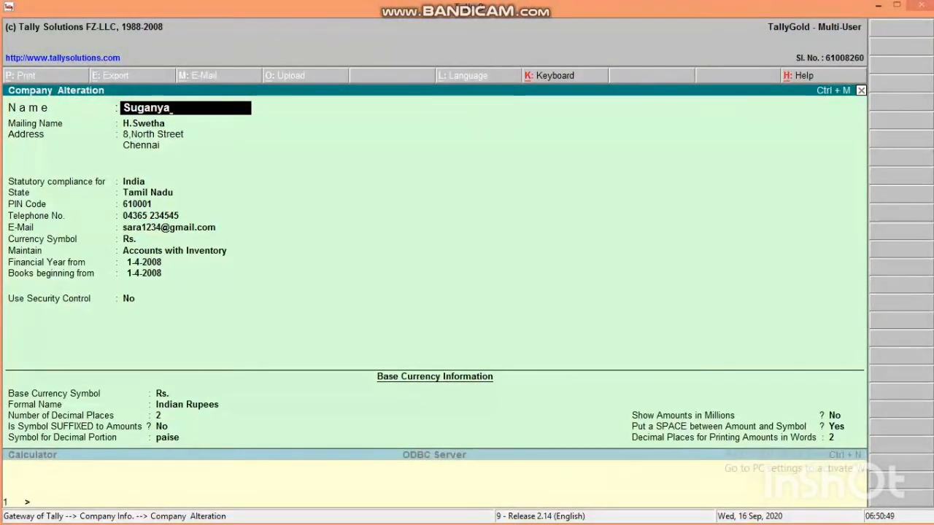
{"action": "key", "text": "Return"}
{"action": "key", "text": "Return"}
{"action": "key", "text": "Return"}
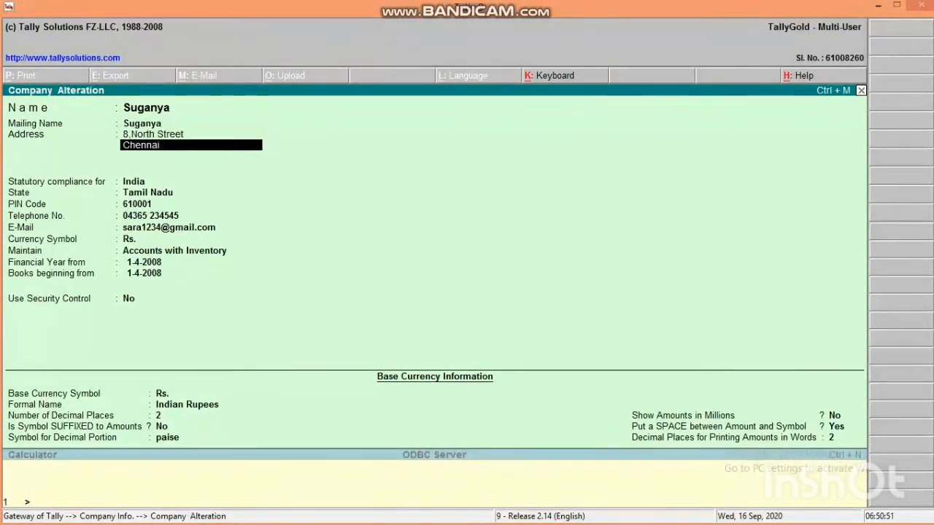
{"action": "key", "text": "Return"}
{"action": "key", "text": "Return"}
{"action": "key", "text": "Return"}
{"action": "key", "text": "Return"}
{"action": "key", "text": "Return"}
{"action": "key", "text": "Return"}
{"action": "key", "text": "Return"}
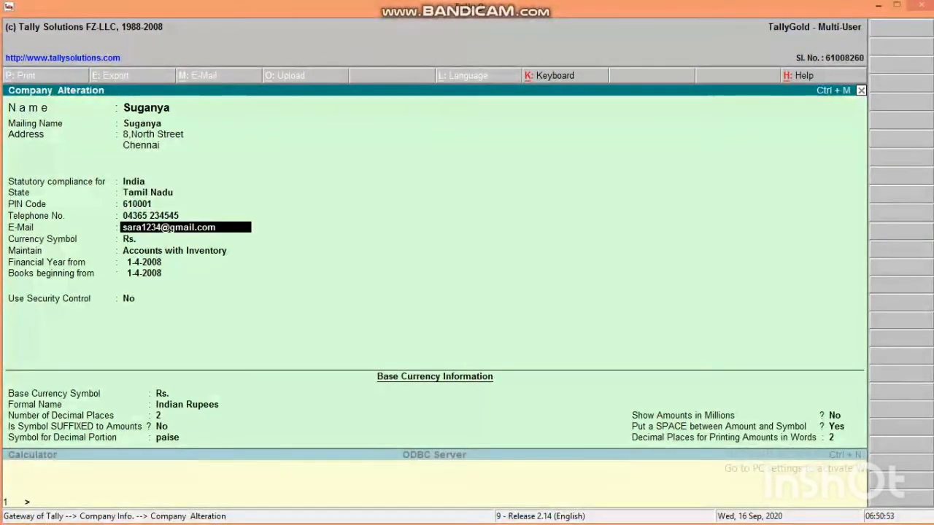
{"action": "key", "text": "Return"}
{"action": "key", "text": "Return"}
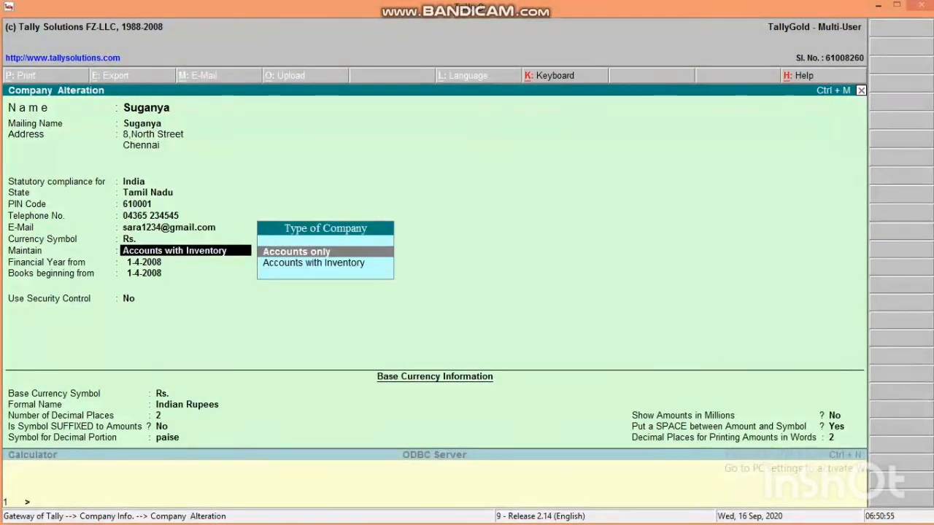
{"action": "key", "text": "Return"}
{"action": "key", "text": "Return"}
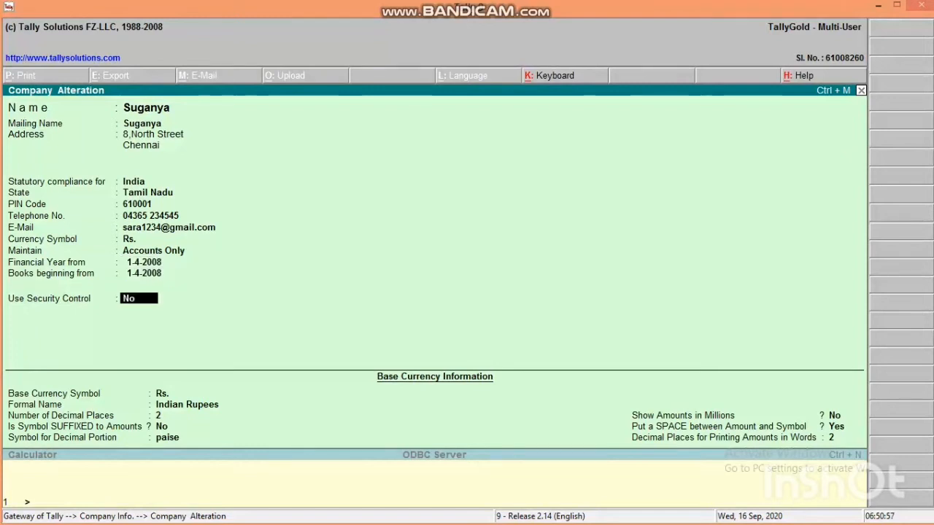
{"action": "key", "text": "Return"}
{"action": "key", "text": "Return"}
{"action": "key", "text": "Return"}
{"action": "key", "text": "Return"}
{"action": "key", "text": "Return"}
{"action": "key", "text": "Return"}
{"action": "key", "text": "Return"}
{"action": "key", "text": "Return"}
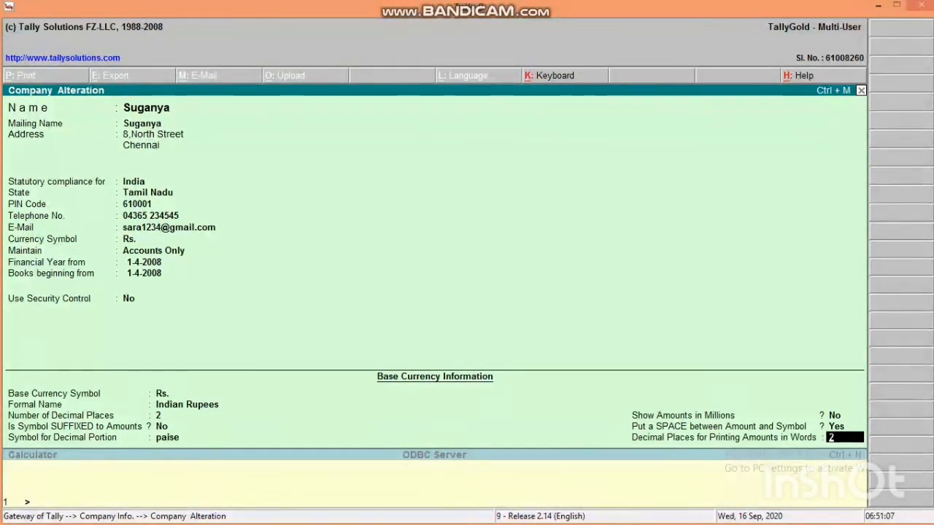
{"action": "key", "text": "Return"}
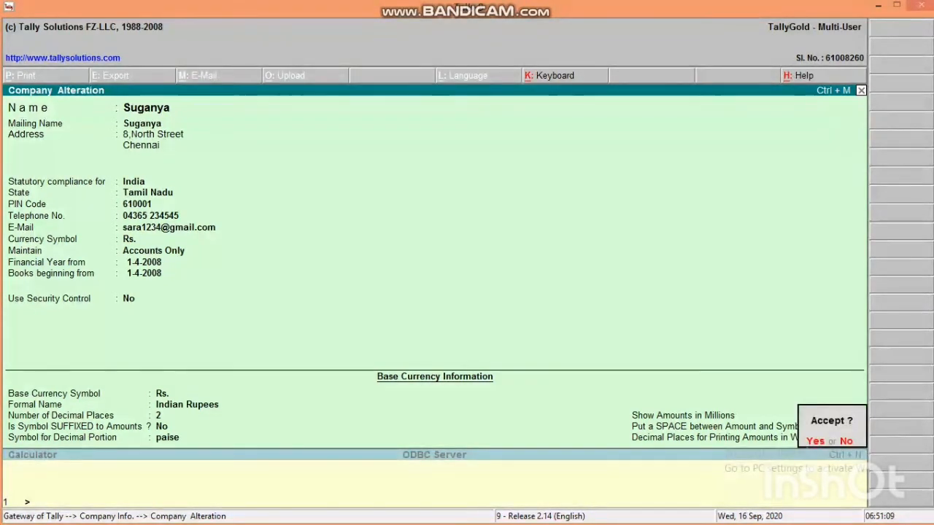
- Accept the company alterations and return to Gateway of Tally with ABC Company Ltd. selected
{"action": "key", "text": "Return"}
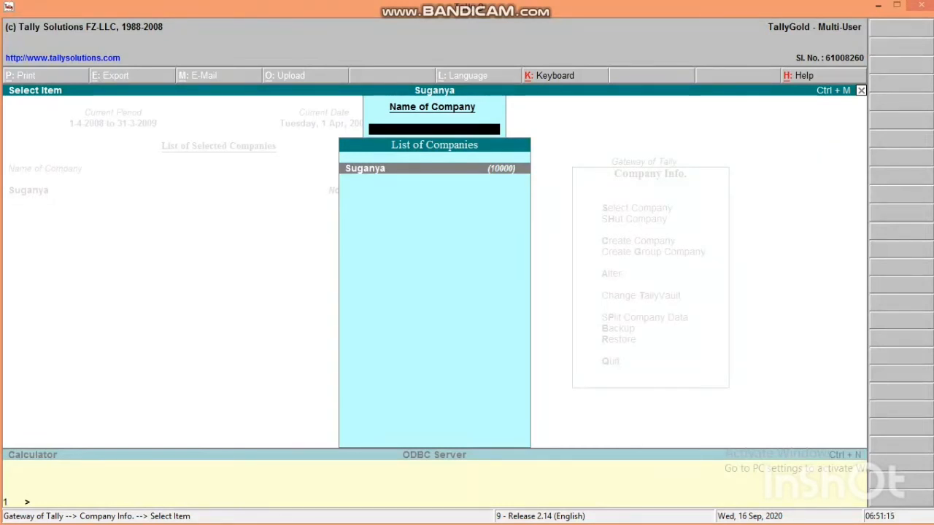
{"action": "key", "text": "Escape"}
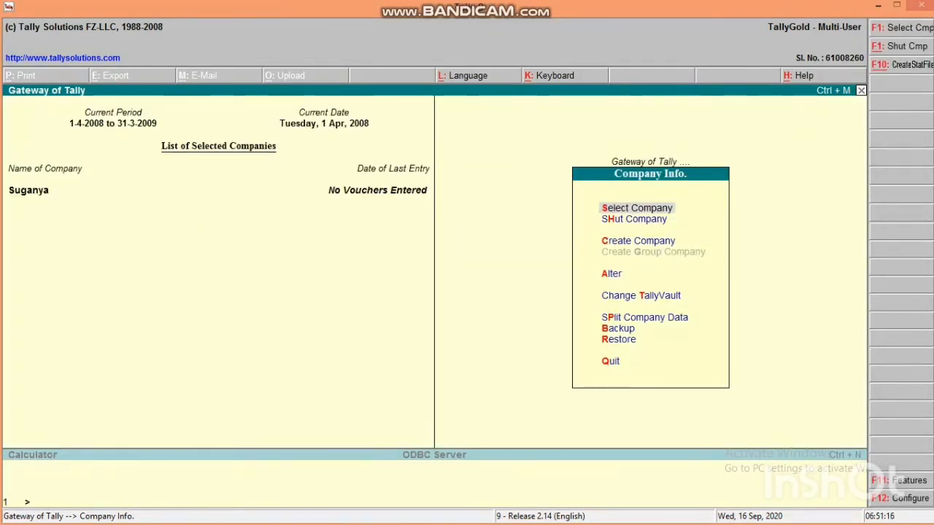
{"action": "key", "text": "Escape"}
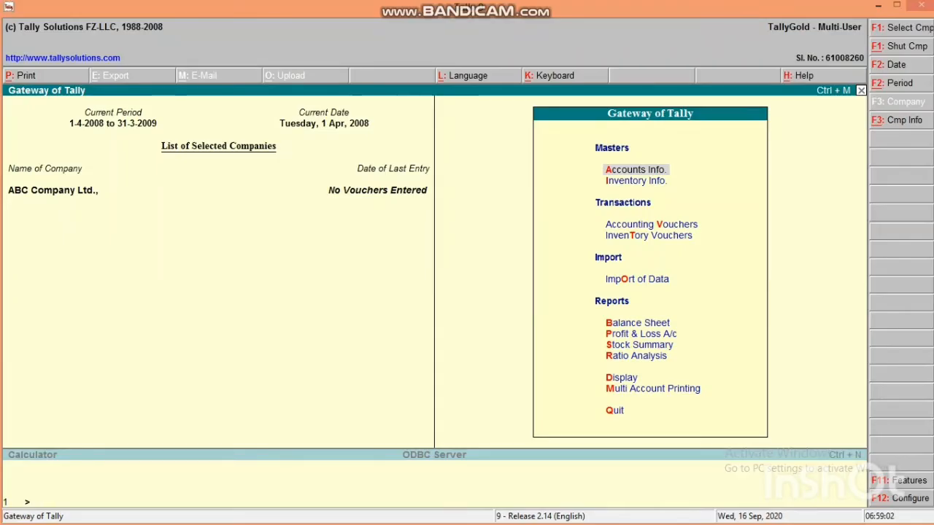
- Shut ABC Company Ltd. from the Company Info. menu, leaving the selected-companies list empty
{"action": "key", "text": "alt+F3"}
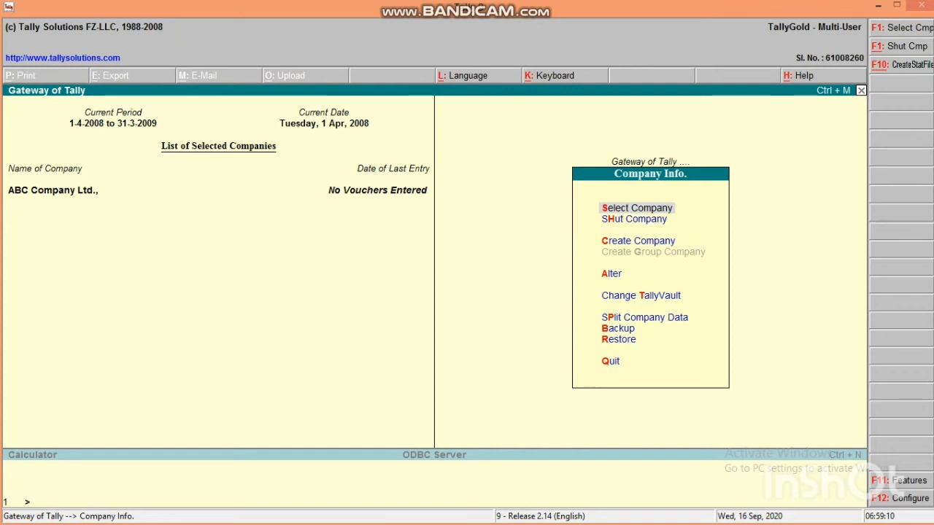
{"action": "key", "text": "Down"}
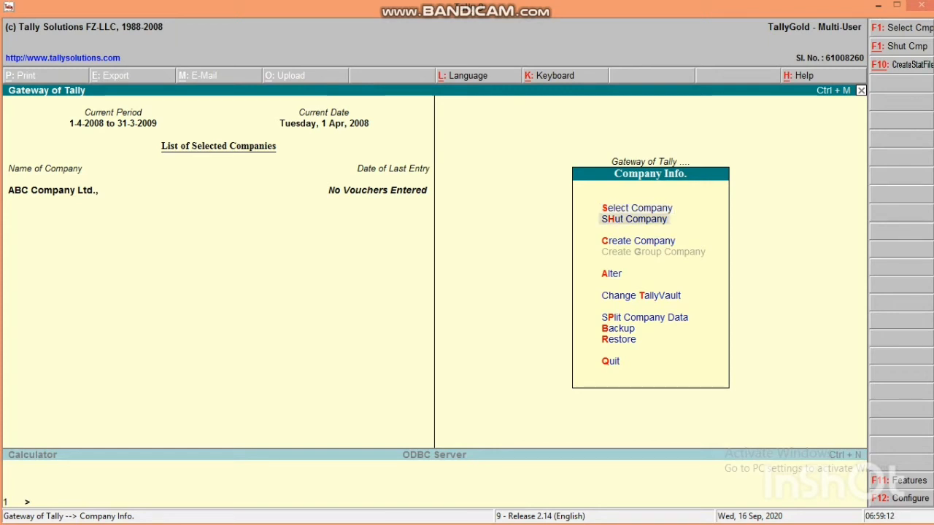
{"action": "key", "text": "Return"}
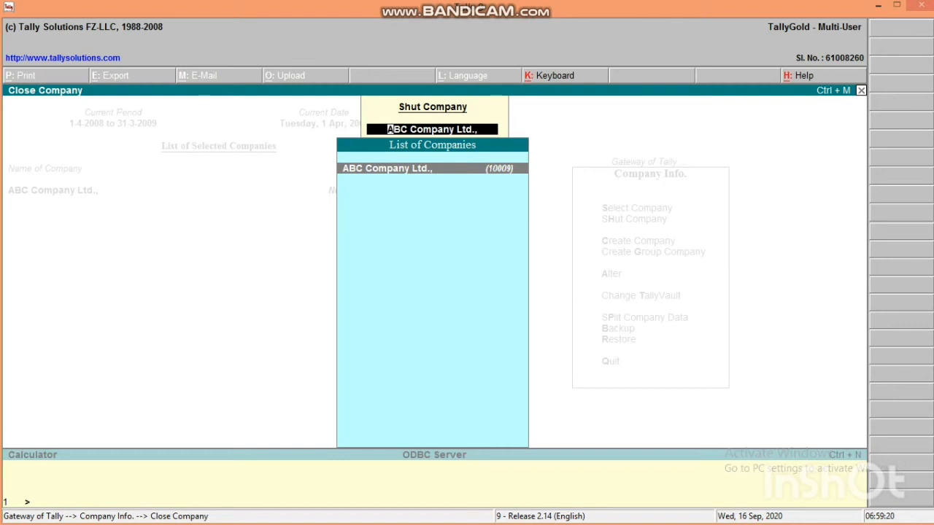
{"action": "key", "text": "Return"}
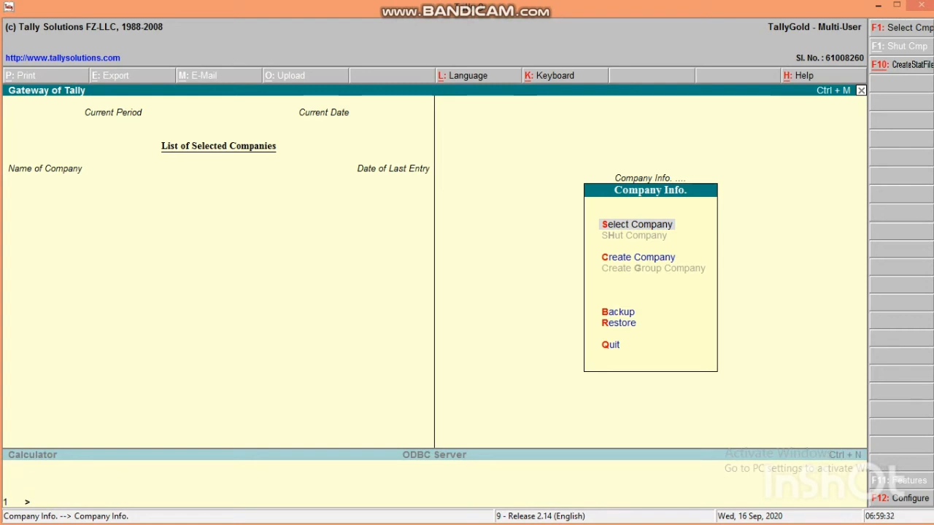
{"action": "key", "text": "Escape"}
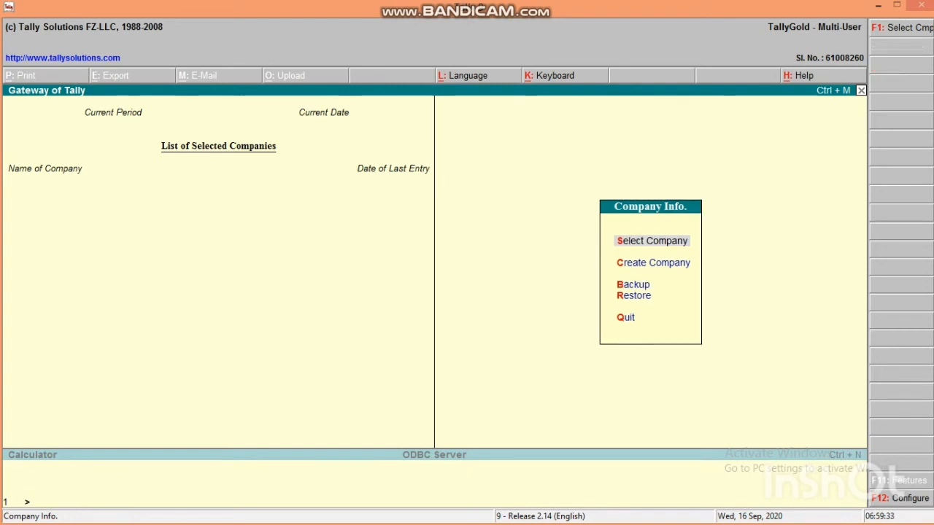
{"action": "key", "text": "Return"}
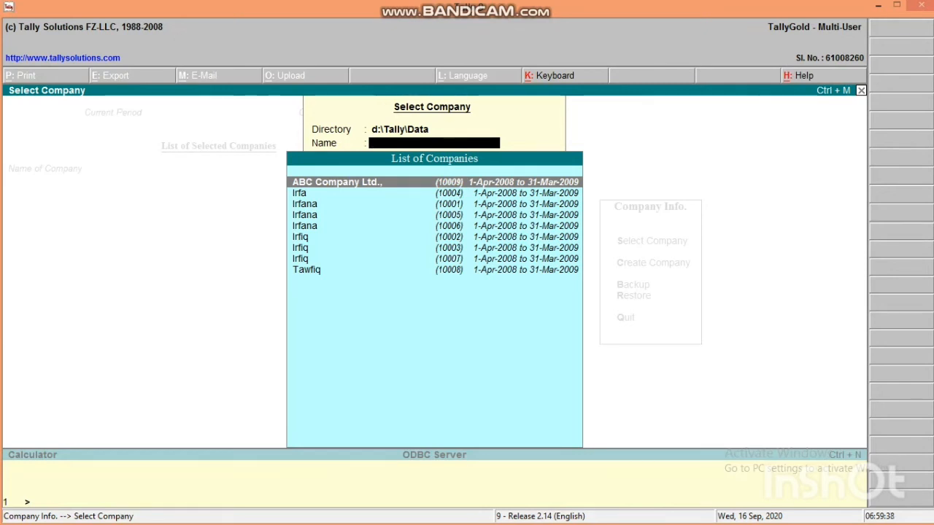
{"action": "key", "text": "Escape"}
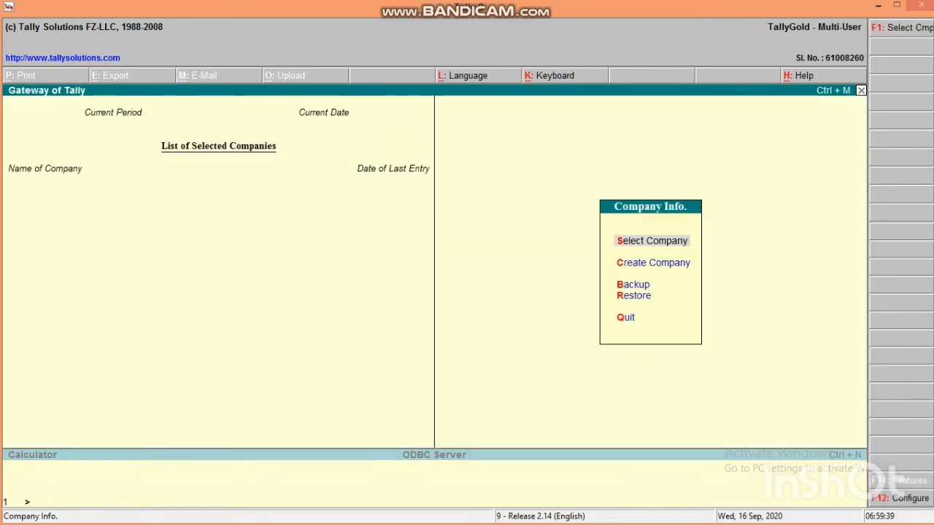